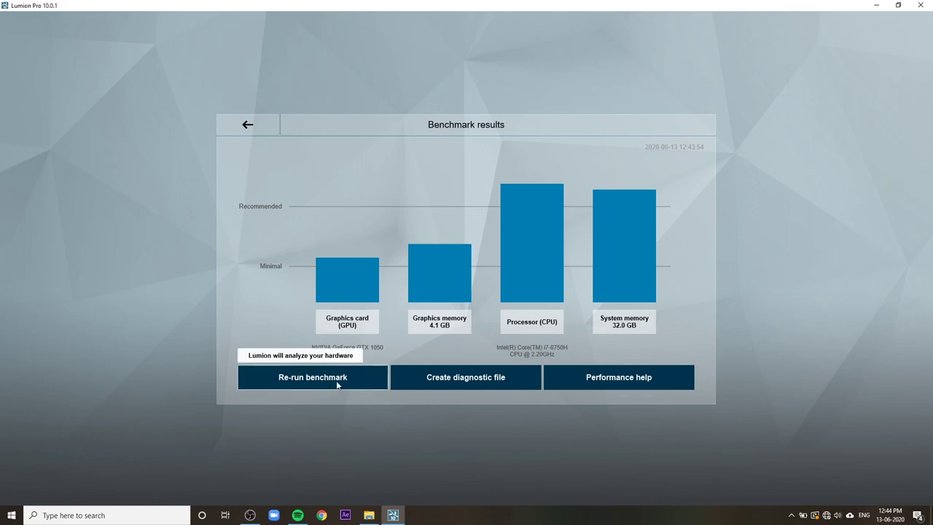
# Step: Close the 57% benchmark results to get back to the Welcome to Lumion screen
pyautogui.click(248, 127)
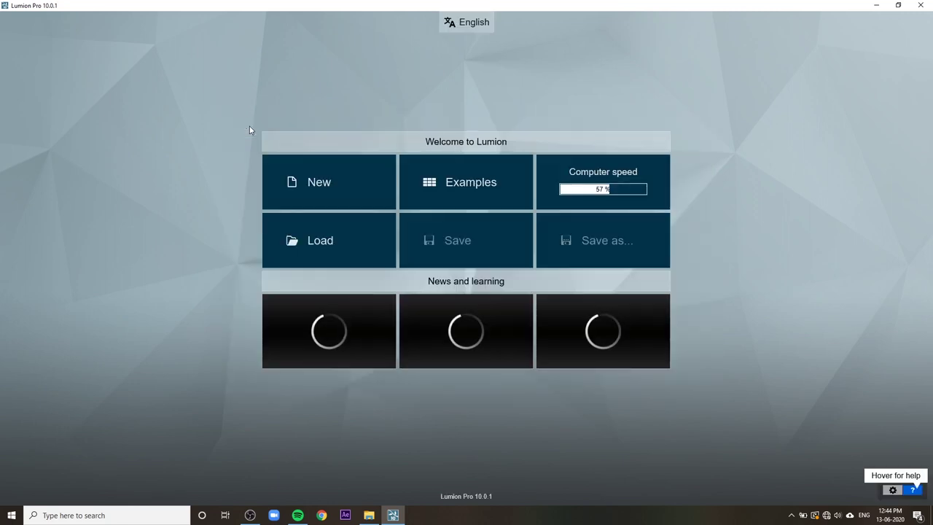
# Step: Load the Farnsworth House glass house project from Examples
pyautogui.click(468, 175)
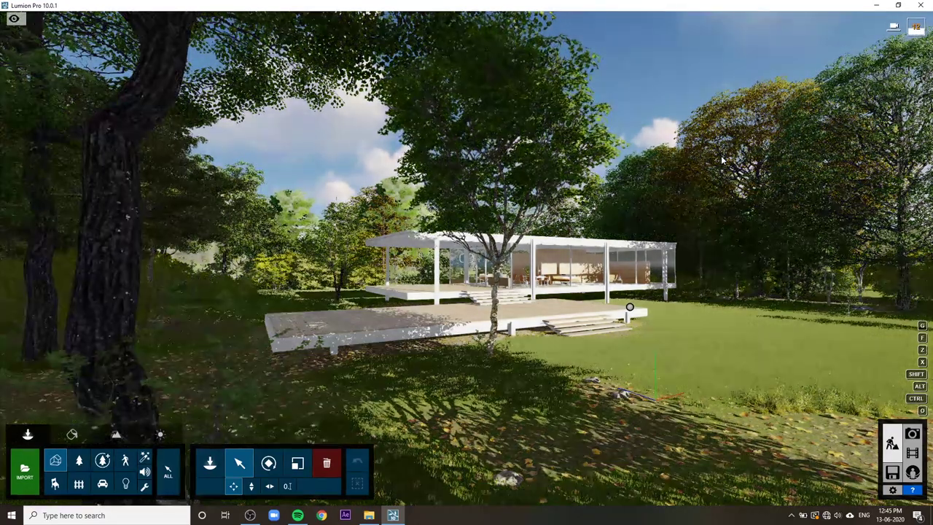
# Step: Fly the camera back through the trees, then up to the glass house terrace
pyautogui.press('s')
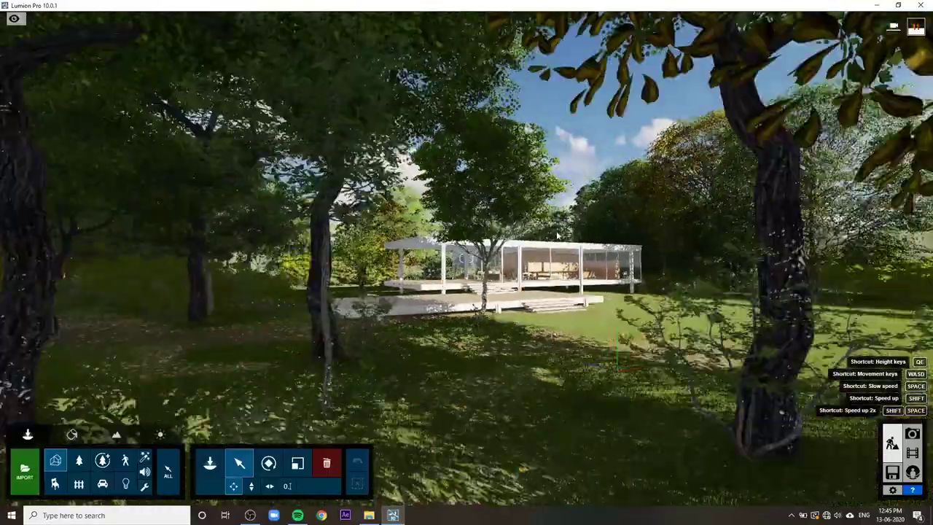
pyautogui.press('s')
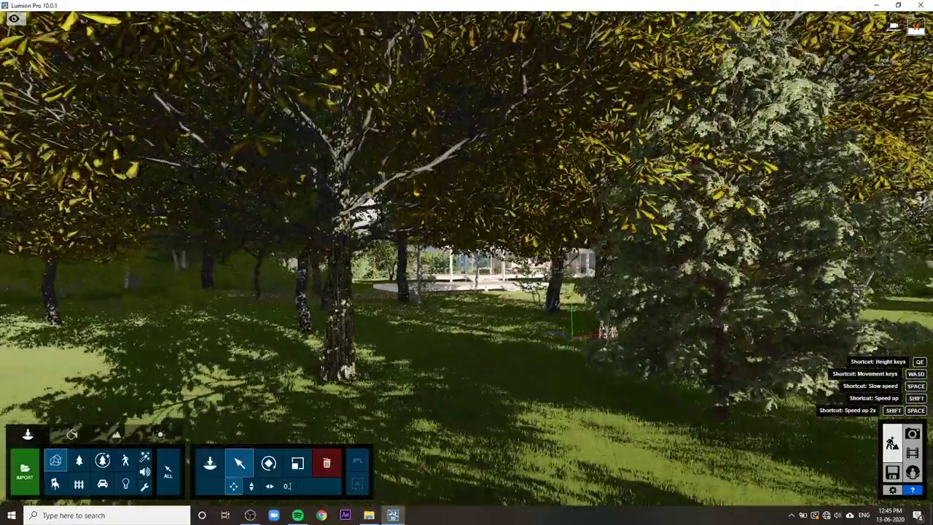
pyautogui.press('s')
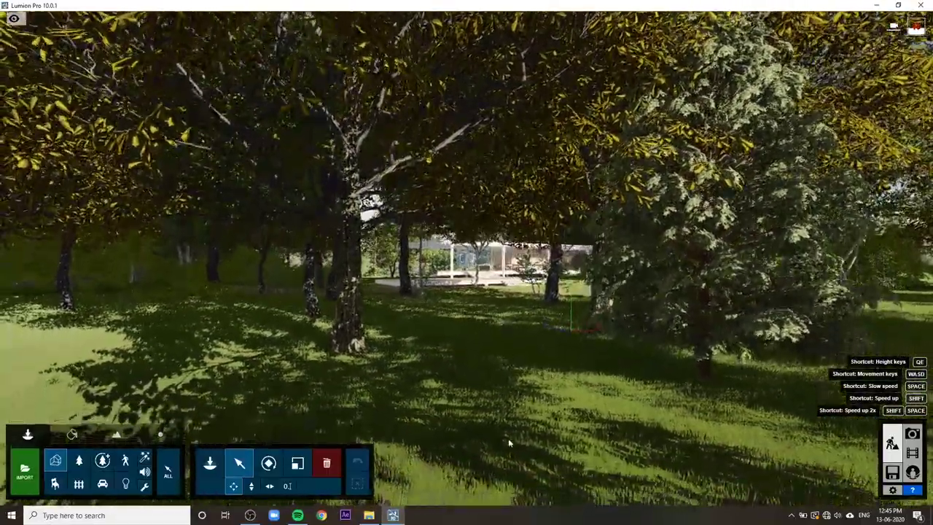
pyautogui.press('w')
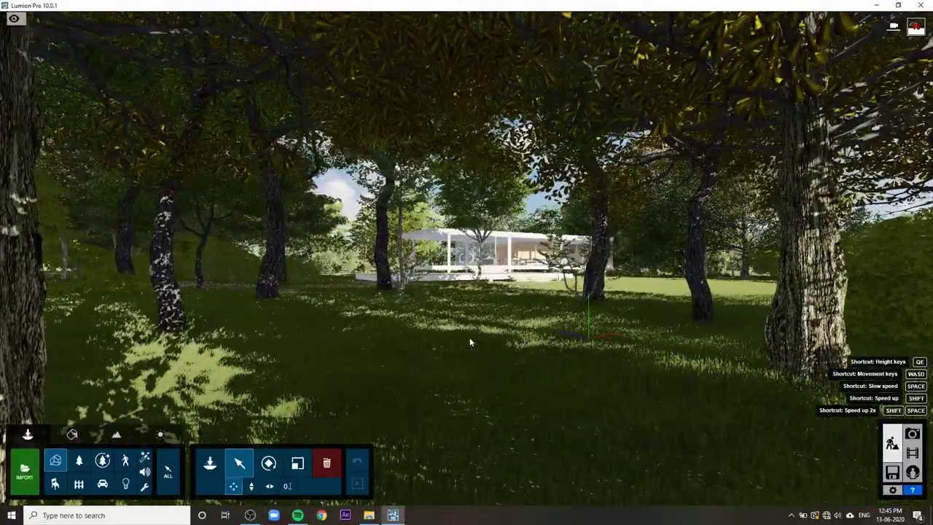
pyautogui.press('w')
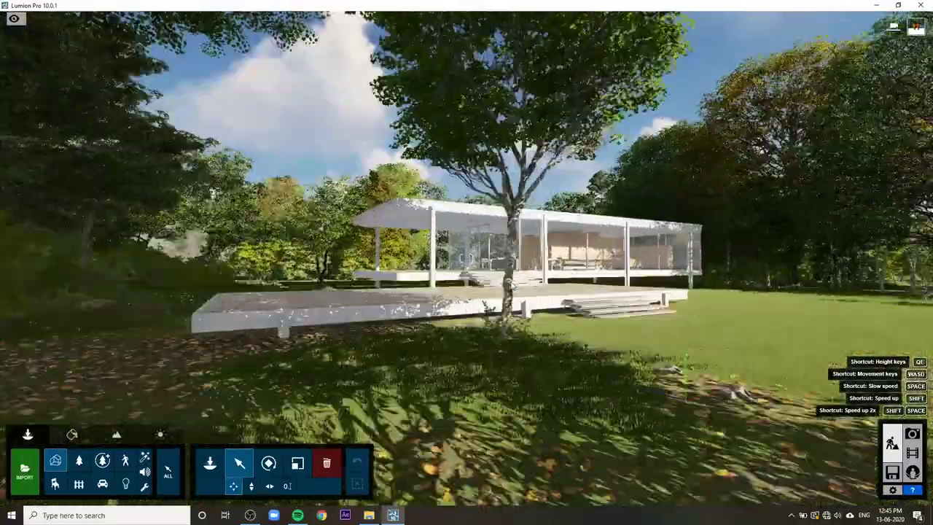
pyautogui.press('a')
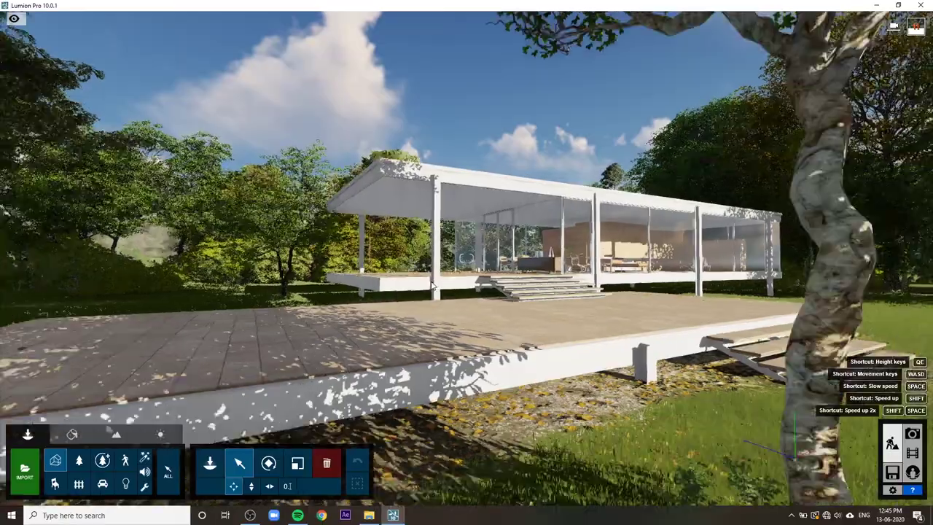
pyautogui.press('s')
# Step: Turn toward the trees, back away, and end facing the house across the lawn
pyautogui.moveTo(432, 286)
pyautogui.mouseDown(button='right')
pyautogui.moveTo(466, 257)
pyautogui.moveTo(576, 298)
pyautogui.mouseUp(button='right')
pyautogui.press('s')
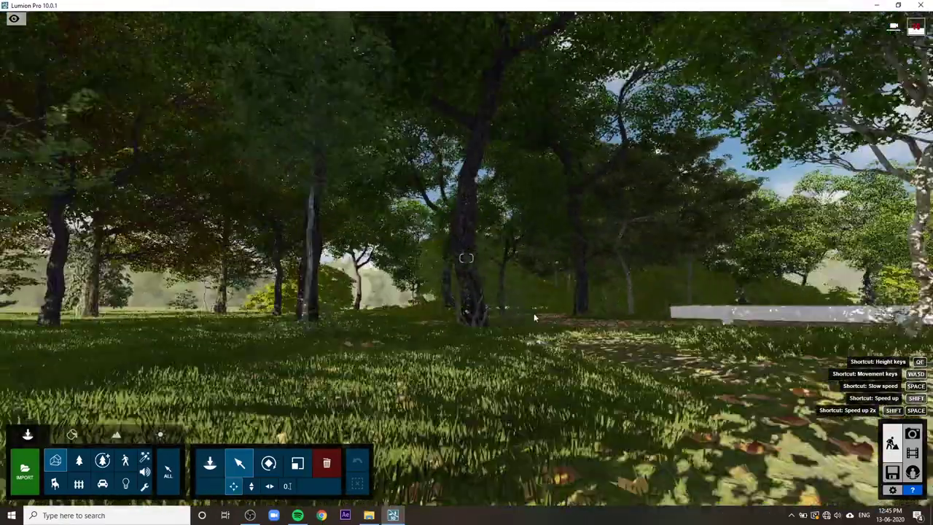
pyautogui.press('s')
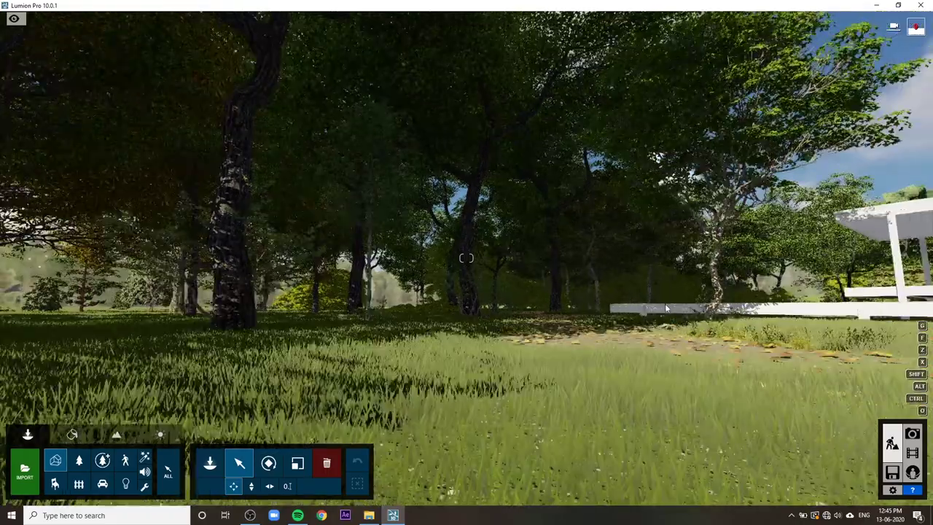
pyautogui.press('s')
pyautogui.moveTo(750, 284); pyautogui.dragTo(758, 280, button='right')
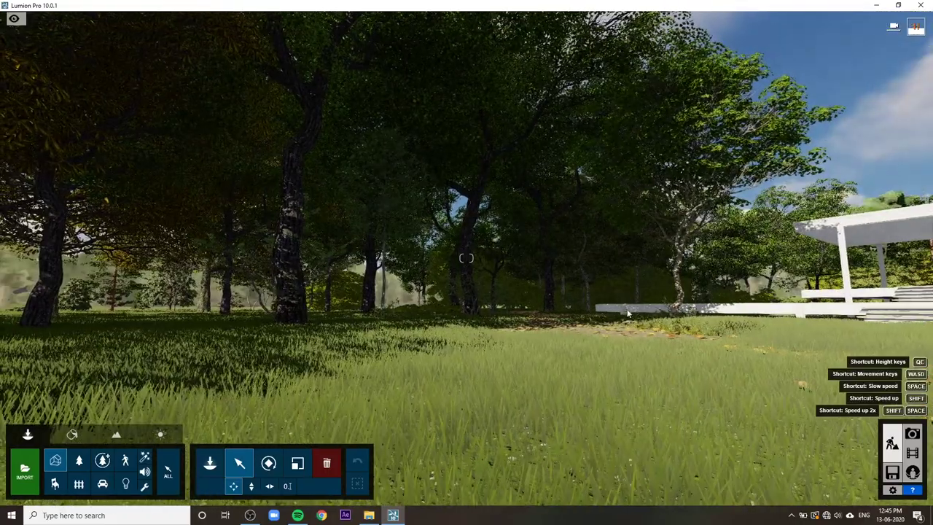
pyautogui.press('w')
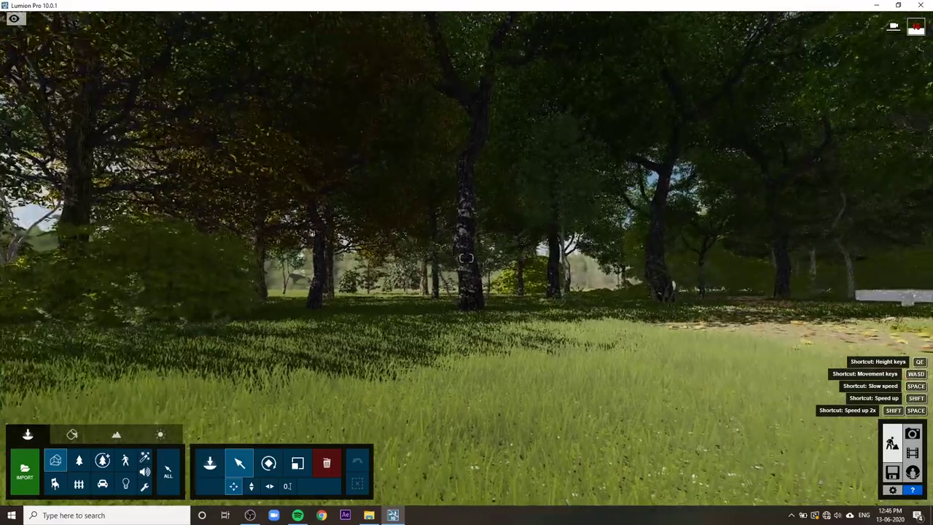
pyautogui.moveTo(467, 303)
pyautogui.mouseDown(button='right')
pyautogui.moveTo(510, 303)
pyautogui.moveTo(467, 308)
pyautogui.moveTo(466, 288)
pyautogui.moveTo(496, 335)
pyautogui.mouseUp(button='right')
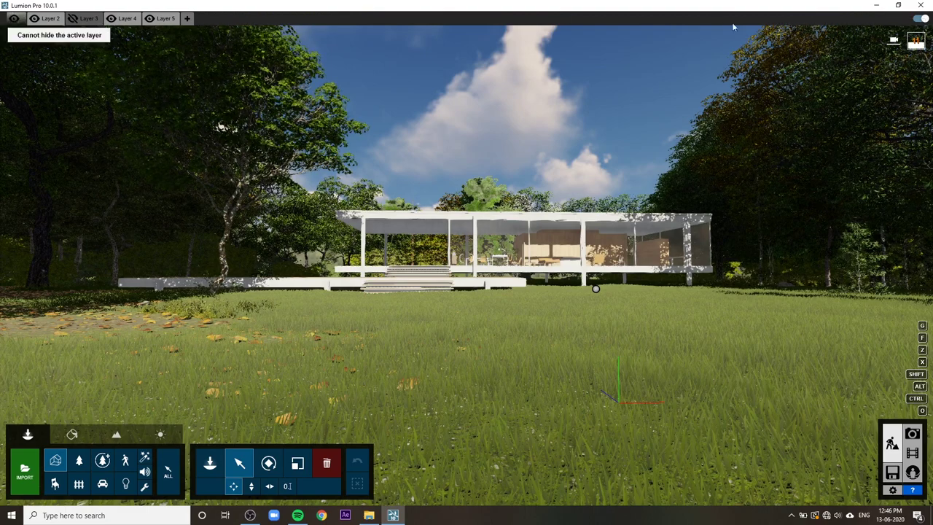
# Step: Turn on Go full screen in Settings and return to the glass house scene
pyautogui.click(902, 490)
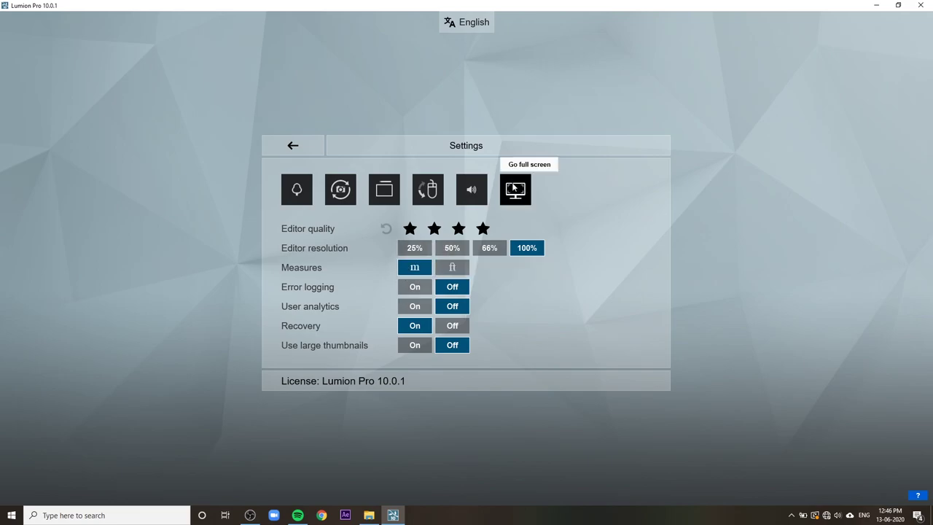
pyautogui.click(514, 188)
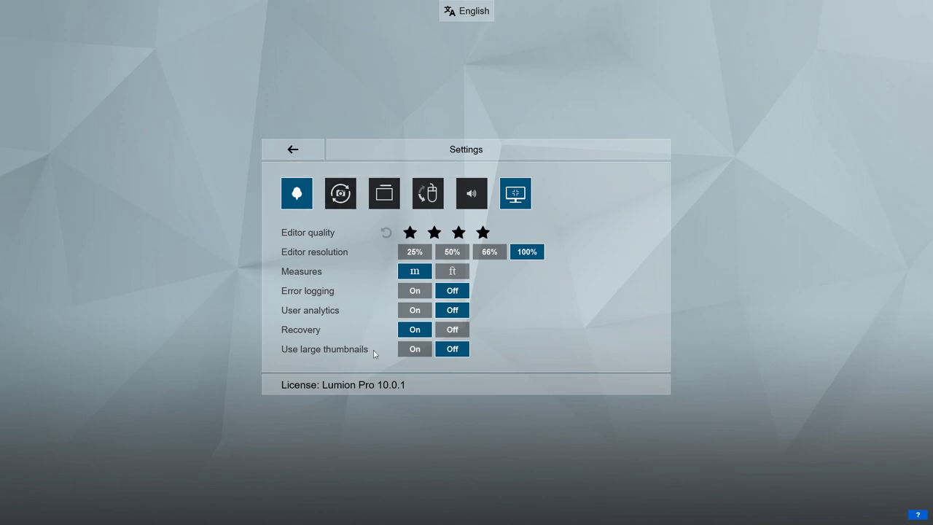
pyautogui.click(285, 151)
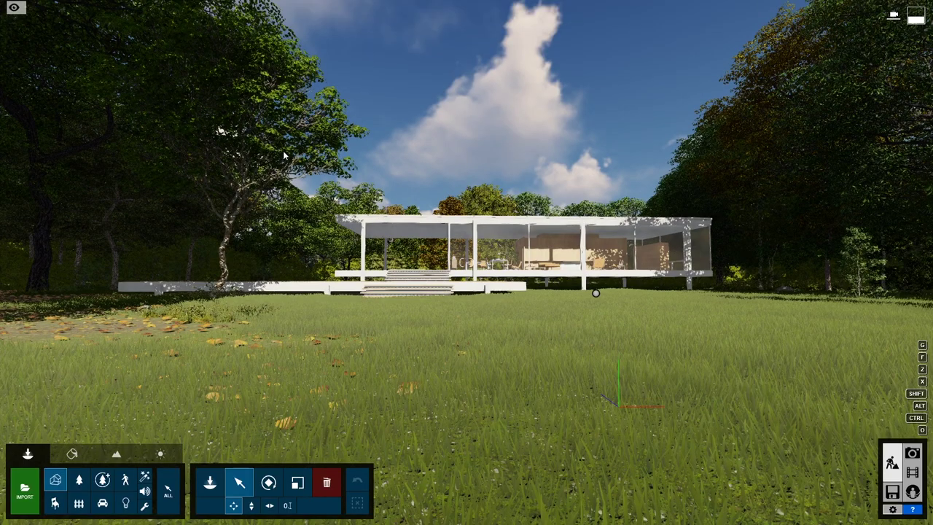
# Step: Raise the camera above the lawn and select the glass house model
pyautogui.press('s')
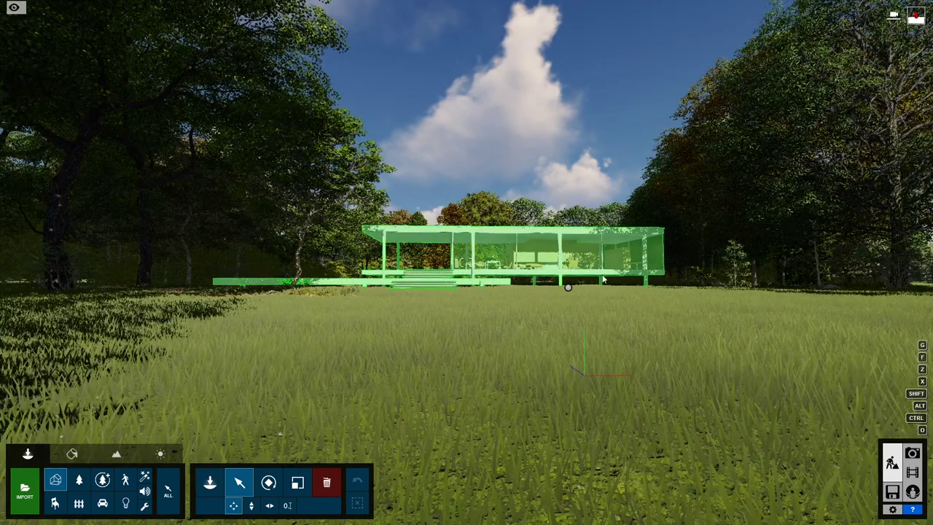
pyautogui.press('w')
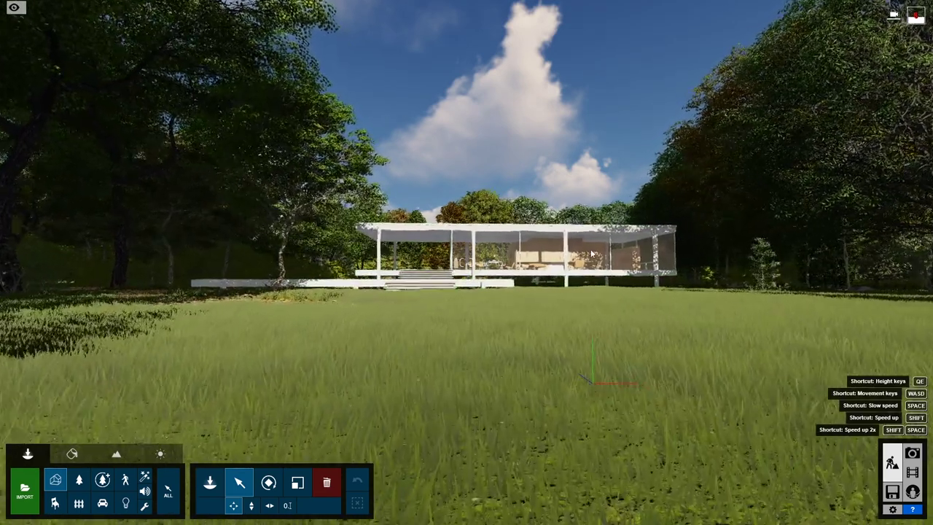
pyautogui.press('q')
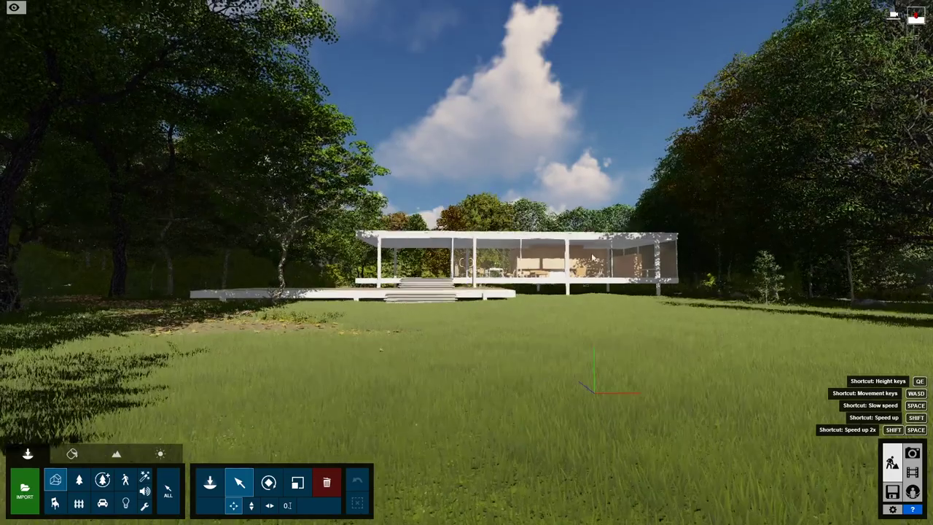
pyautogui.press('q')
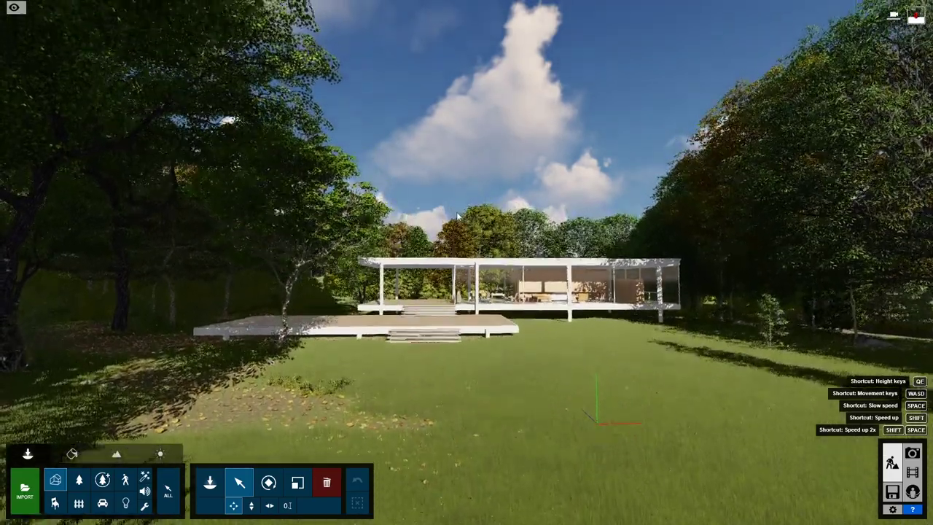
pyautogui.click(456, 216)
# Step: Fly into the glass house interior, back out, and head into the trees
pyautogui.moveTo(510, 250); pyautogui.dragTo(572, 250, button='right')
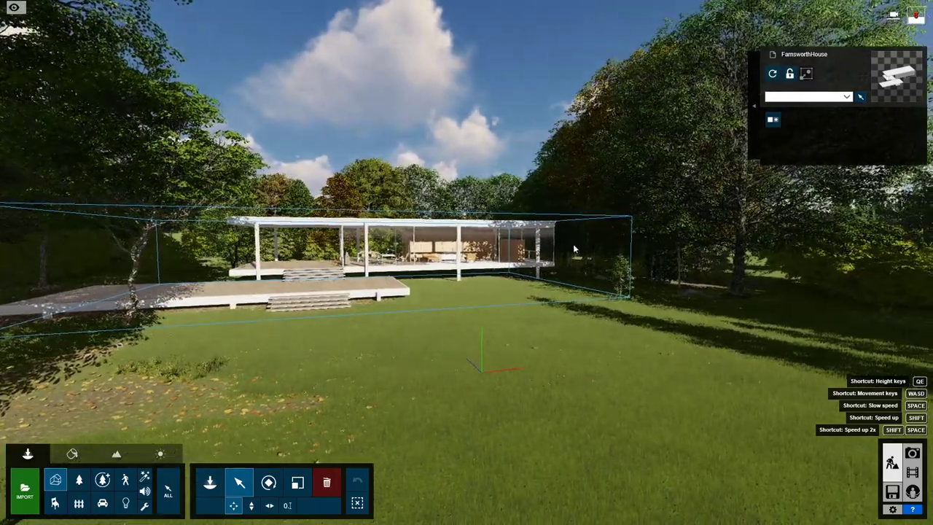
pyautogui.press('w')
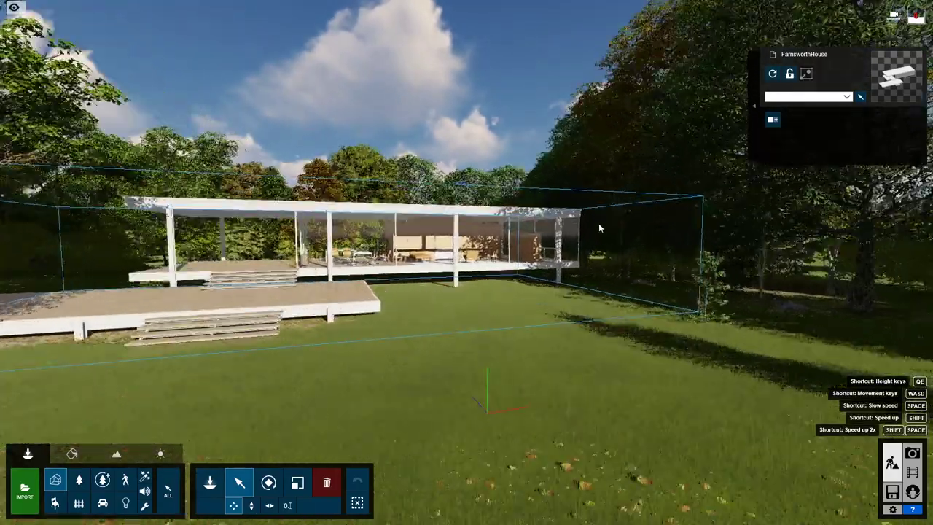
pyautogui.press('w')
pyautogui.press('w')
pyautogui.press('s')
pyautogui.press('s')
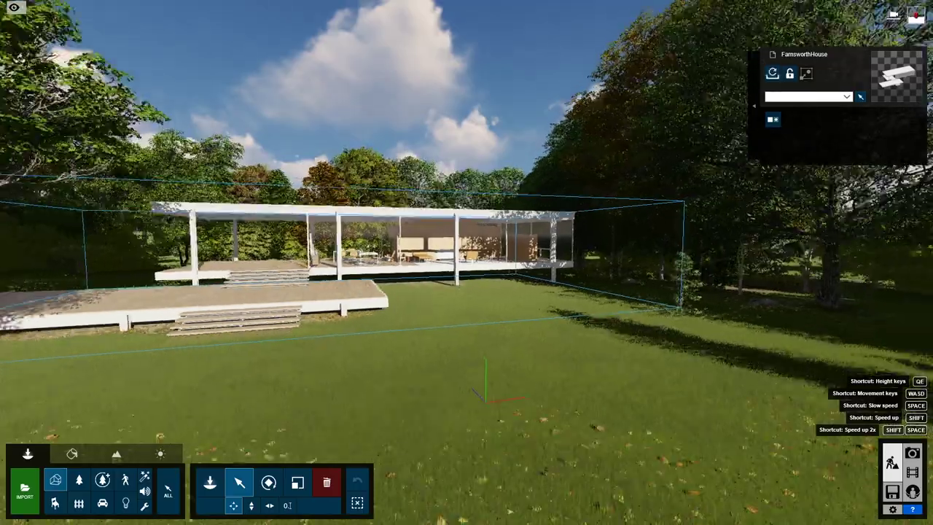
pyautogui.moveTo(466, 262); pyautogui.dragTo(248, 262, button='right')
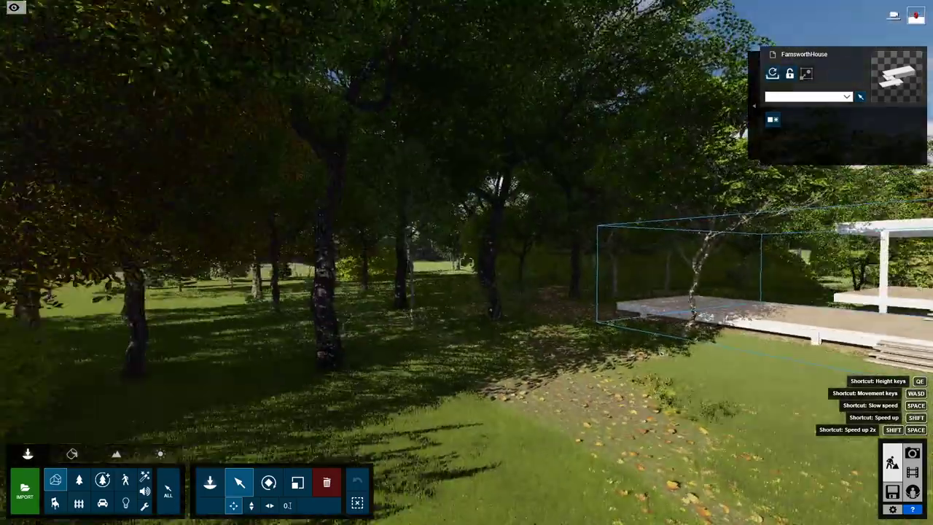
pyautogui.press('w')
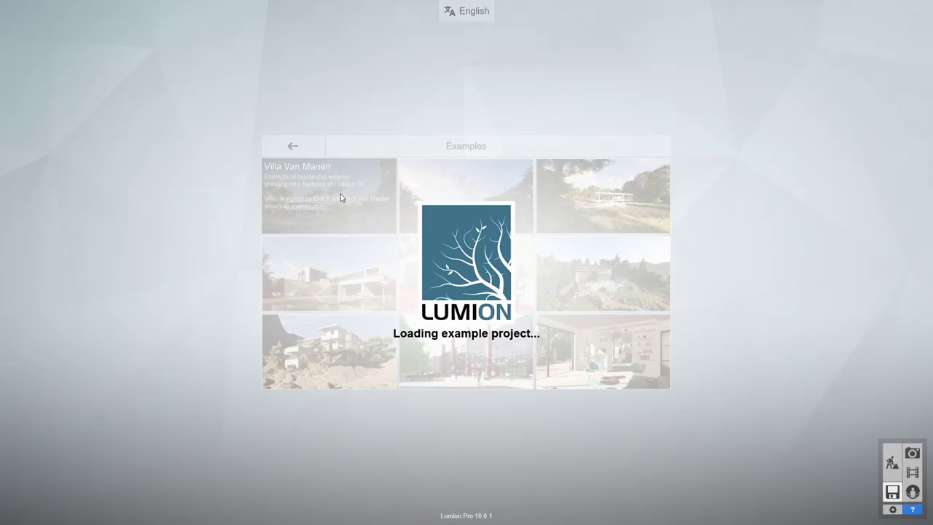
# Step: Push through the bushes and strafe right to frame the villa past the car and motorbike
pyautogui.press('s')
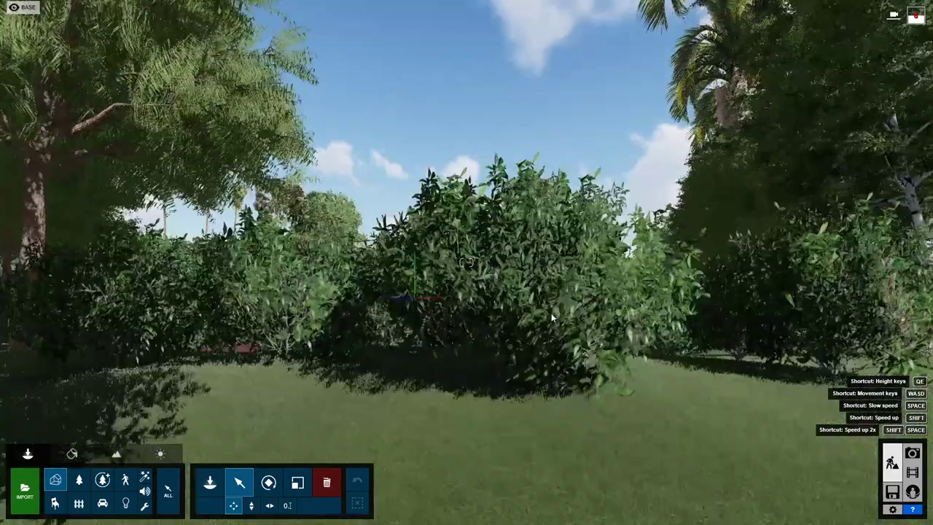
pyautogui.press('w')
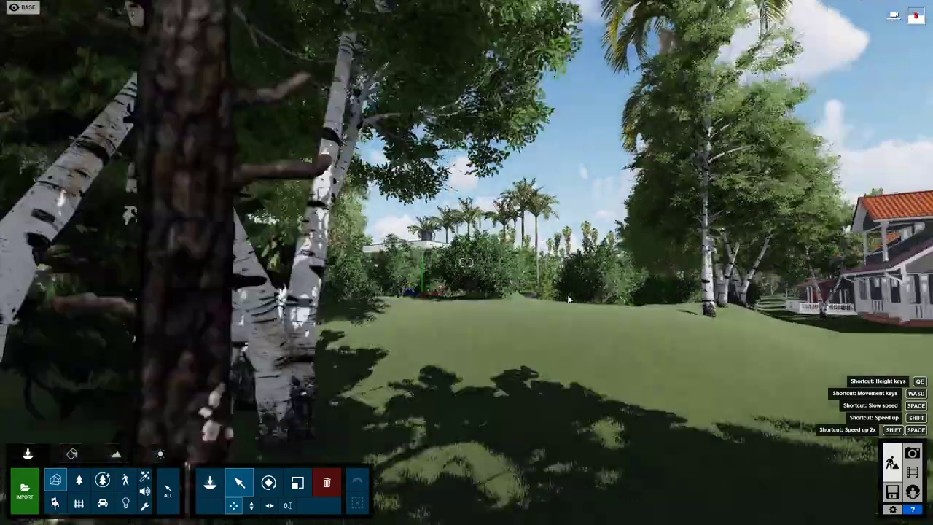
pyautogui.press('w')
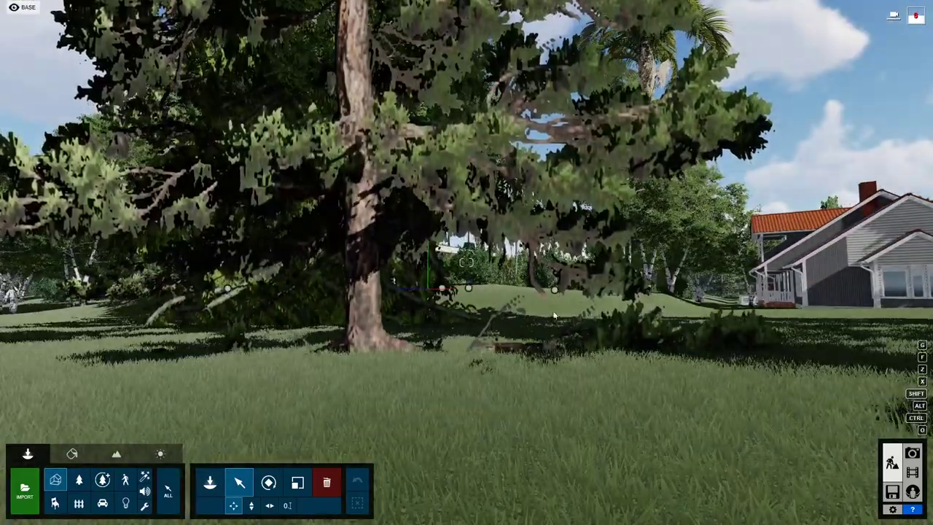
pyautogui.press('w')
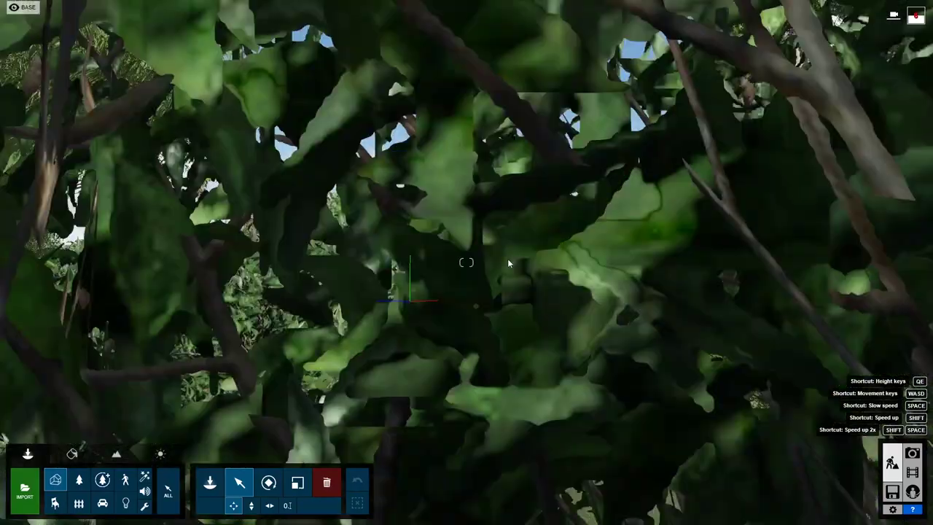
pyautogui.press('w')
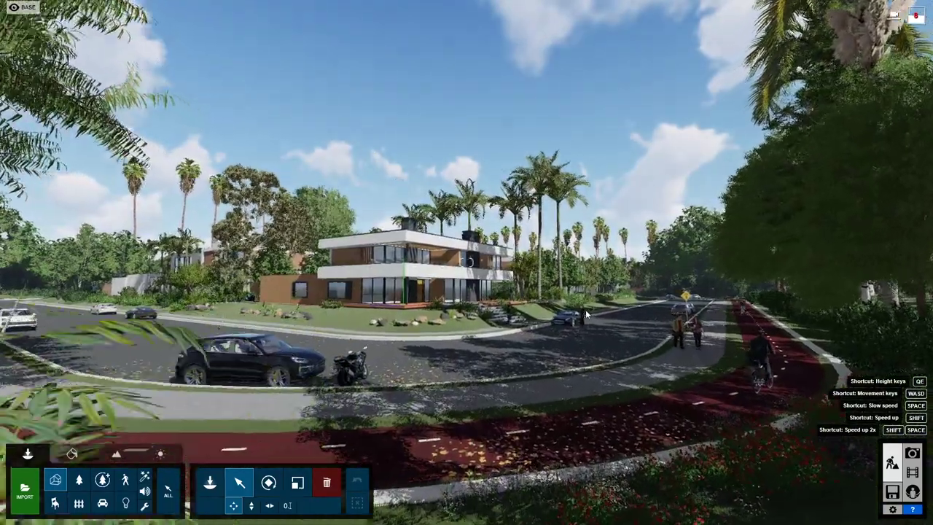
pyautogui.press('d')
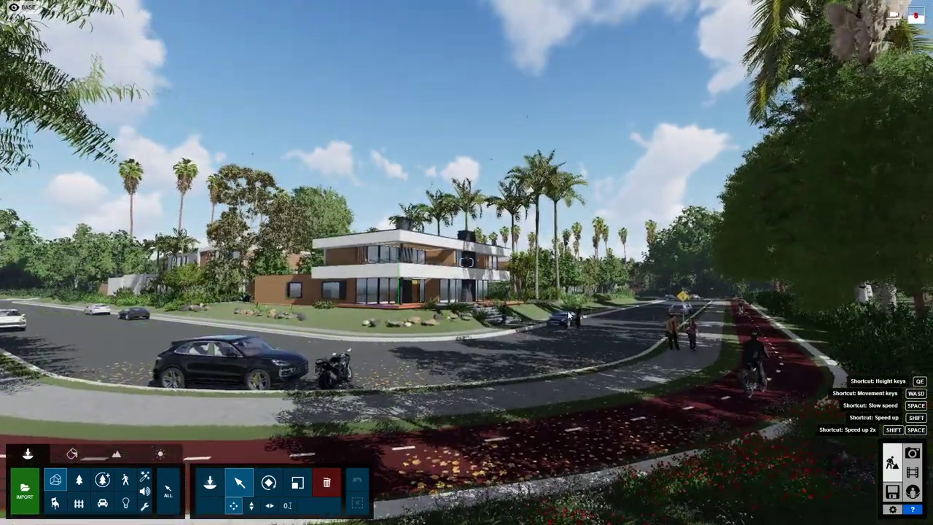
pyautogui.press('d')
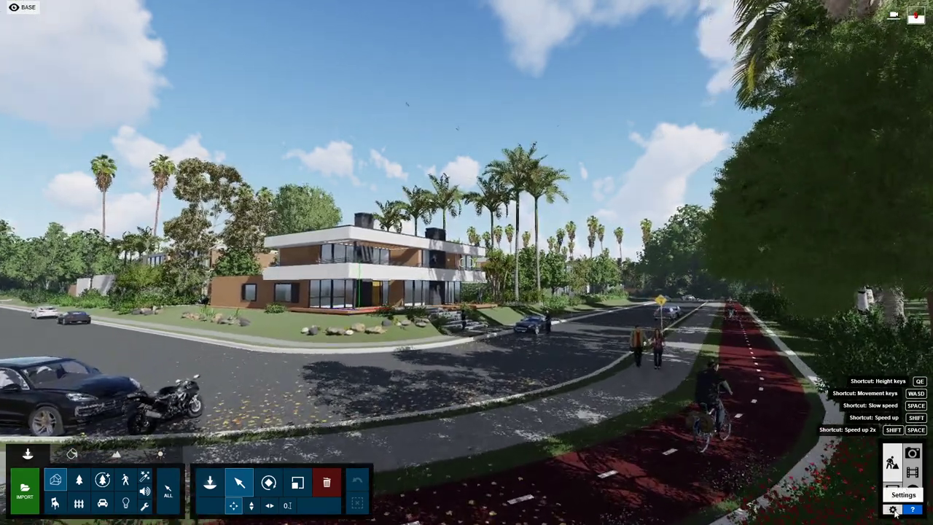
# Step: Disable high-quality editor trees, set editor resolution to 66%, and return to the street scene
pyautogui.click(893, 509)
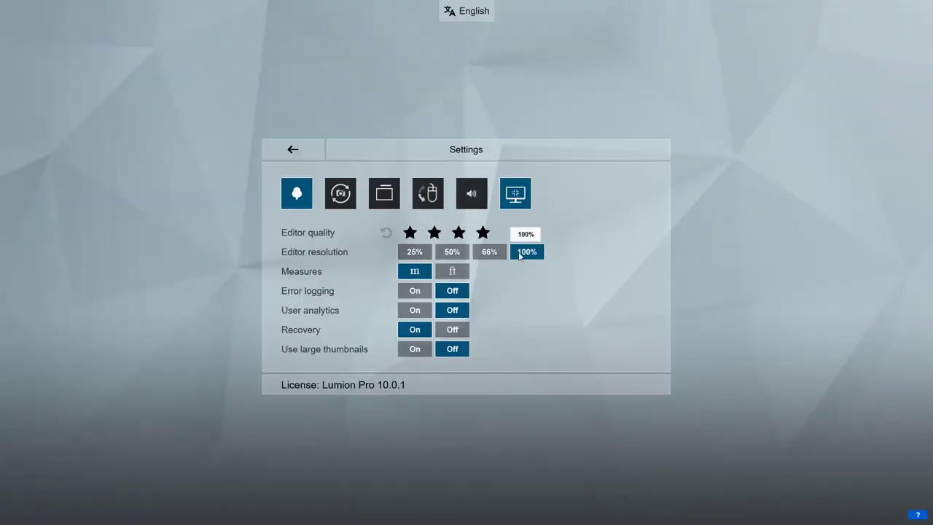
pyautogui.click(305, 198)
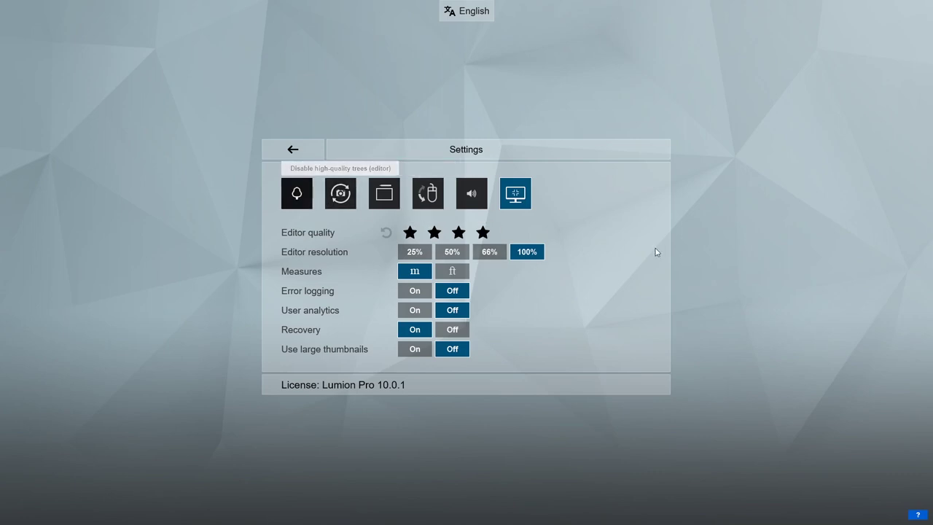
pyautogui.click(504, 255)
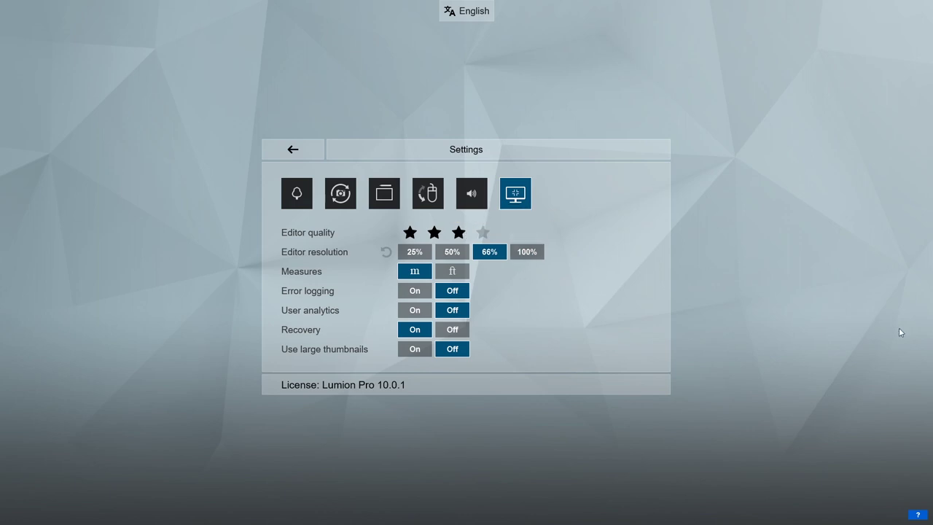
pyautogui.click(293, 148)
pyautogui.moveTo(439, 324)
pyautogui.mouseDown(button='right')
pyautogui.moveTo(416, 359)
pyautogui.moveTo(490, 336)
pyautogui.moveTo(467, 263)
pyautogui.mouseUp(button='right')
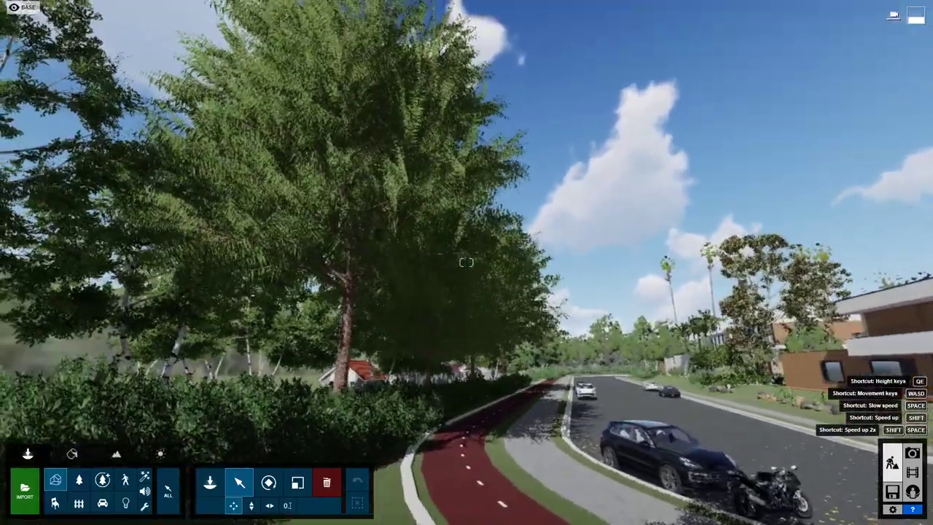
# Step: Place a swivel chair and a sofa from the Indoor library on the lawn
pyautogui.moveTo(467, 263); pyautogui.dragTo(466, 262, button='right')
pyautogui.click(40, 72)
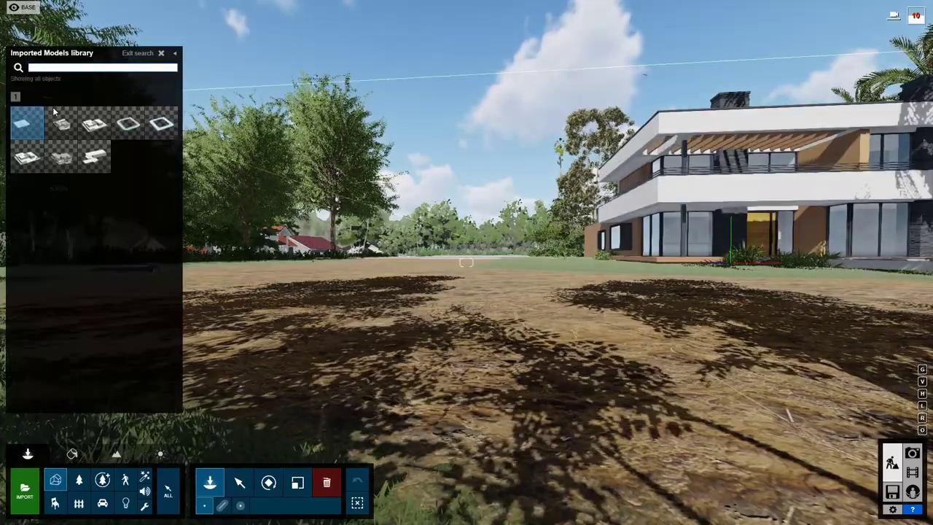
pyautogui.click(78, 479)
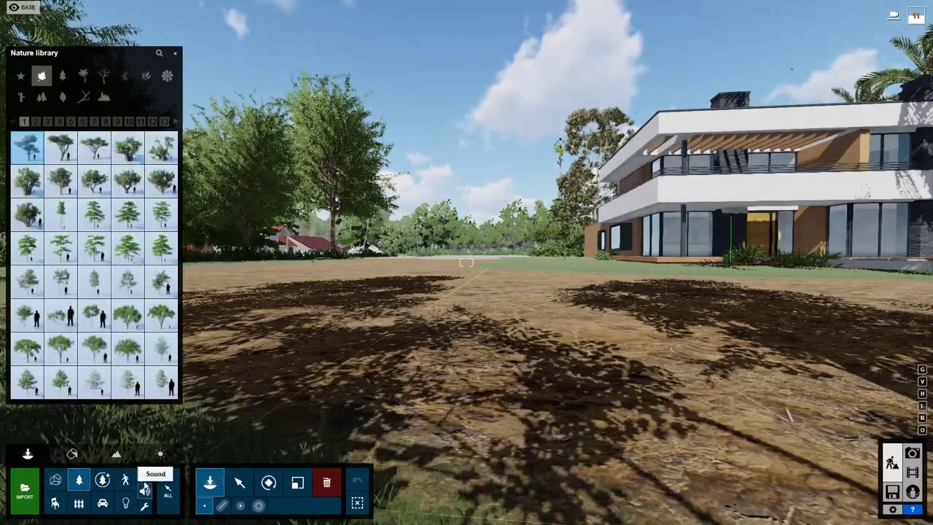
pyautogui.click(54, 502)
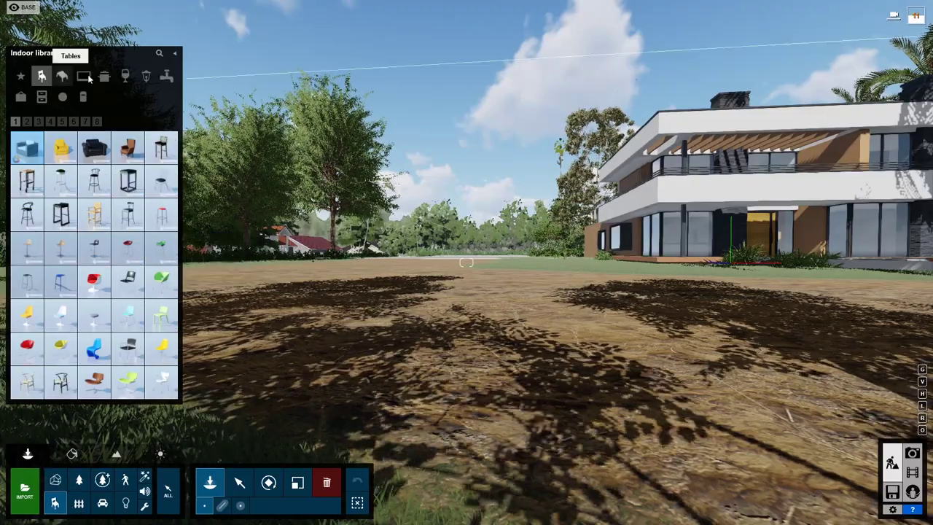
pyautogui.click(93, 279)
pyautogui.click(630, 299)
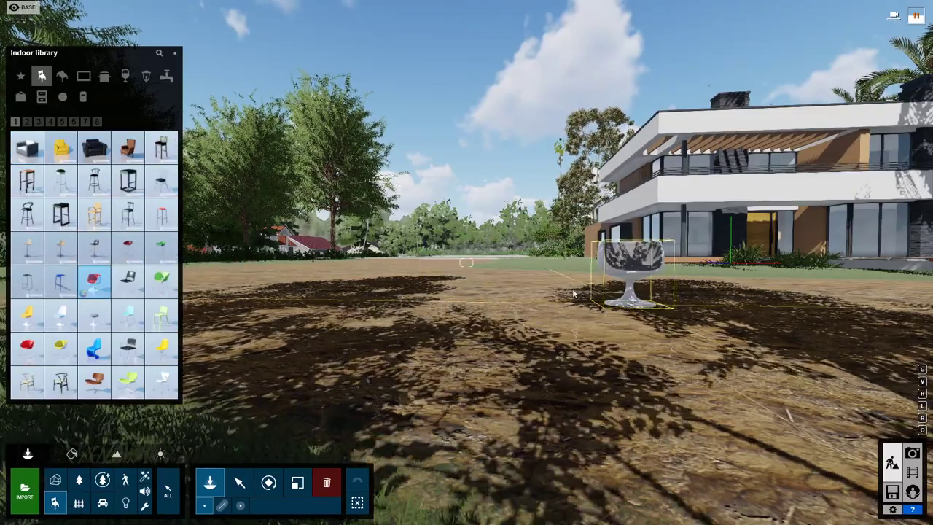
pyautogui.click(94, 148)
pyautogui.click(262, 268)
# Step: Browse other library categories, place a second sofa, then undo it
pyautogui.click(83, 76)
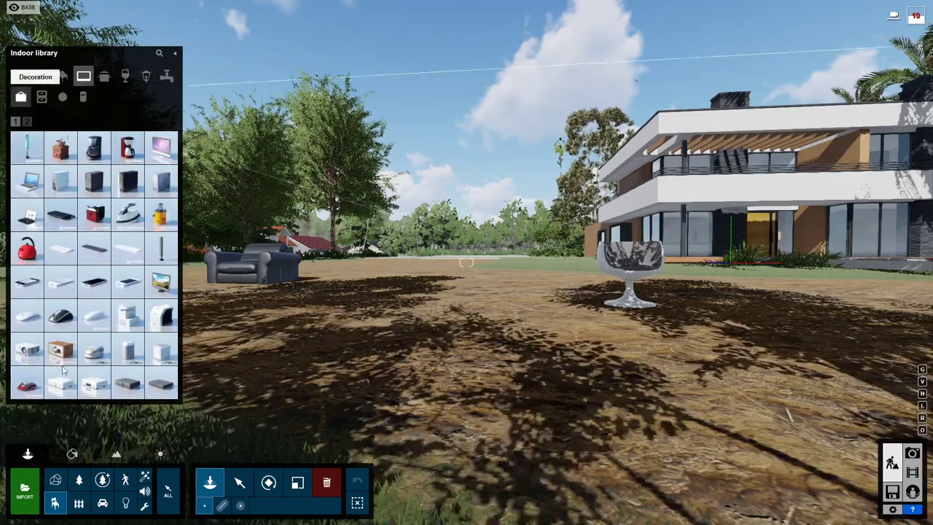
pyautogui.click(79, 503)
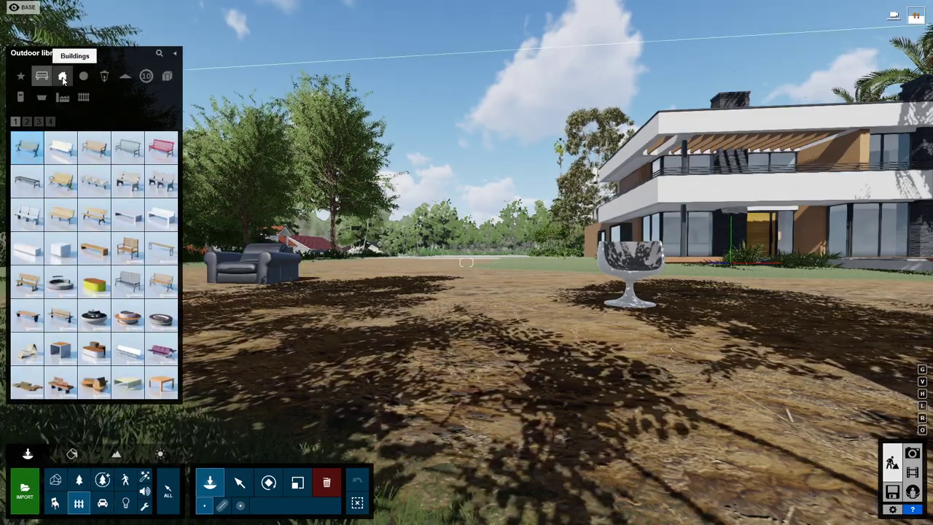
pyautogui.click(63, 78)
pyautogui.click(55, 503)
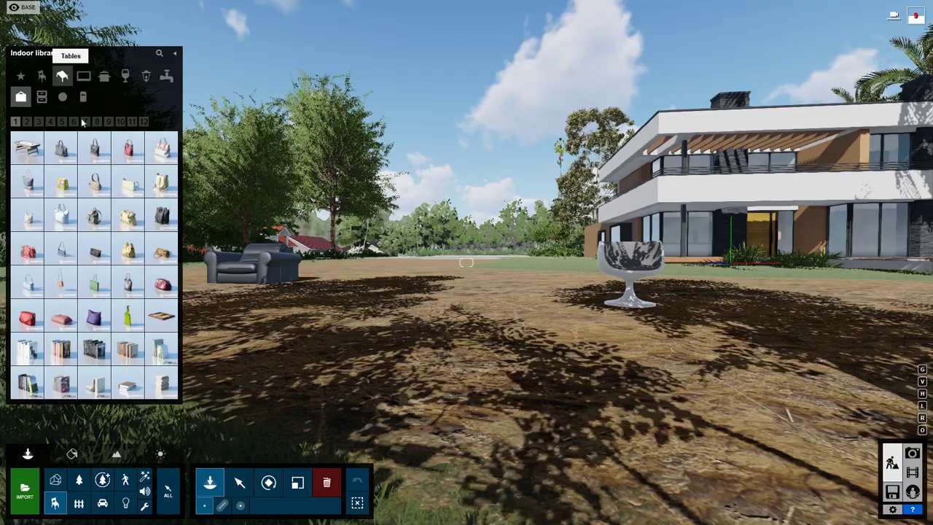
pyautogui.click(400, 276)
pyautogui.hotkey('ctrl', 'z')
pyautogui.click(175, 52)
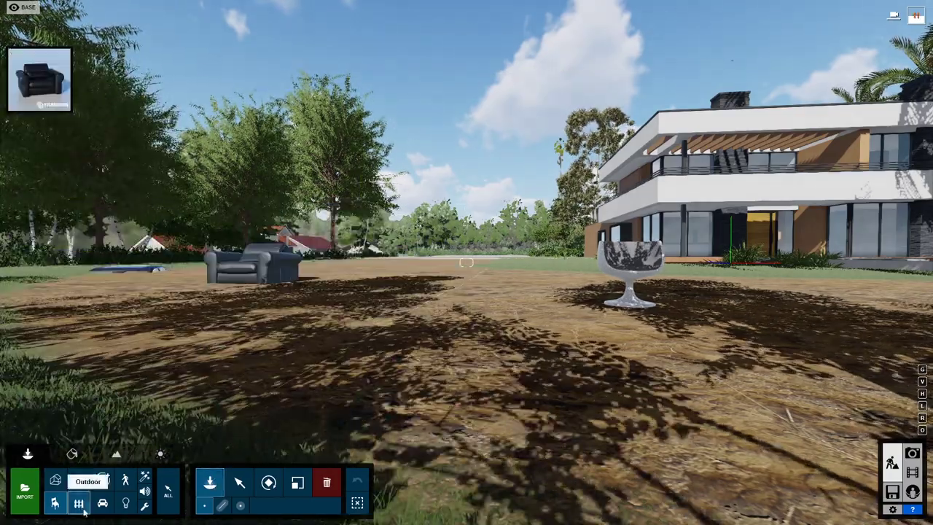
# Step: Place Windmill 002 from Outdoor Buildings page 4, shrink it and center it on the lawn
pyautogui.click(102, 480)
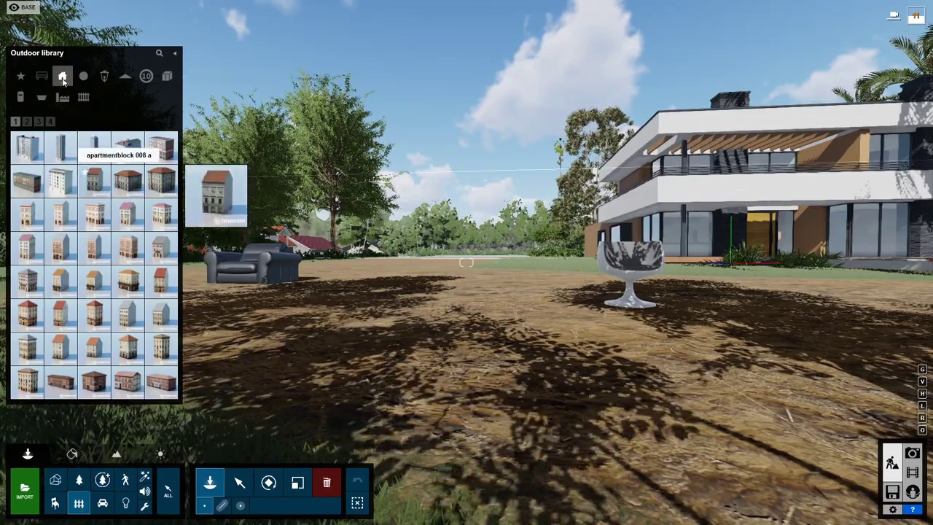
pyautogui.click(27, 122)
pyautogui.click(50, 122)
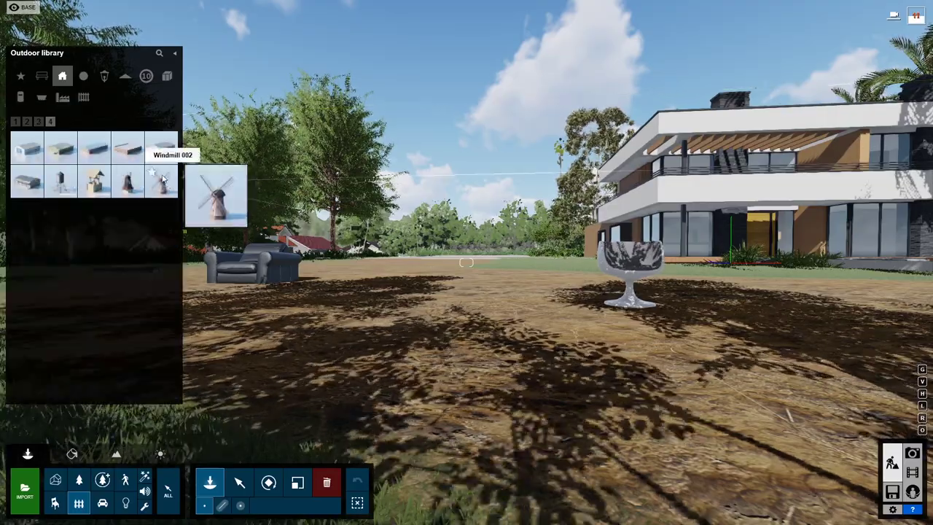
pyautogui.click(163, 180)
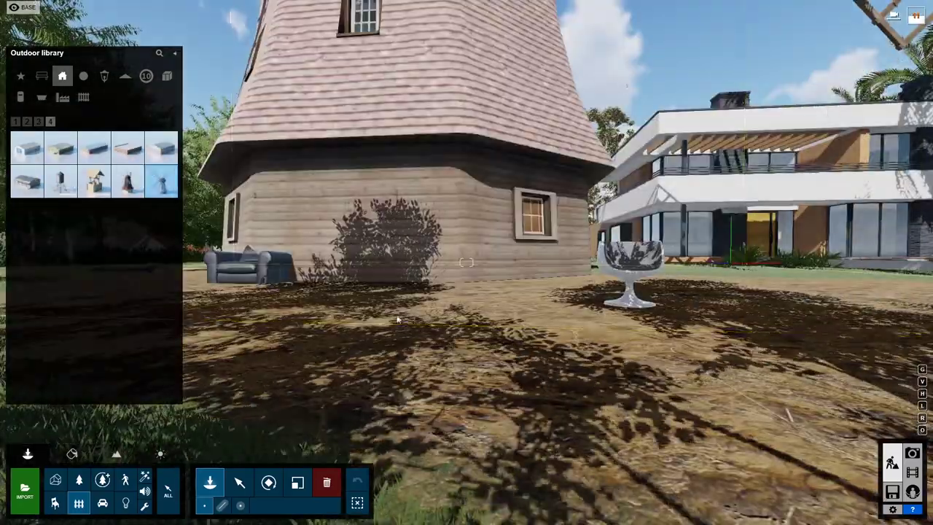
pyautogui.click(398, 319)
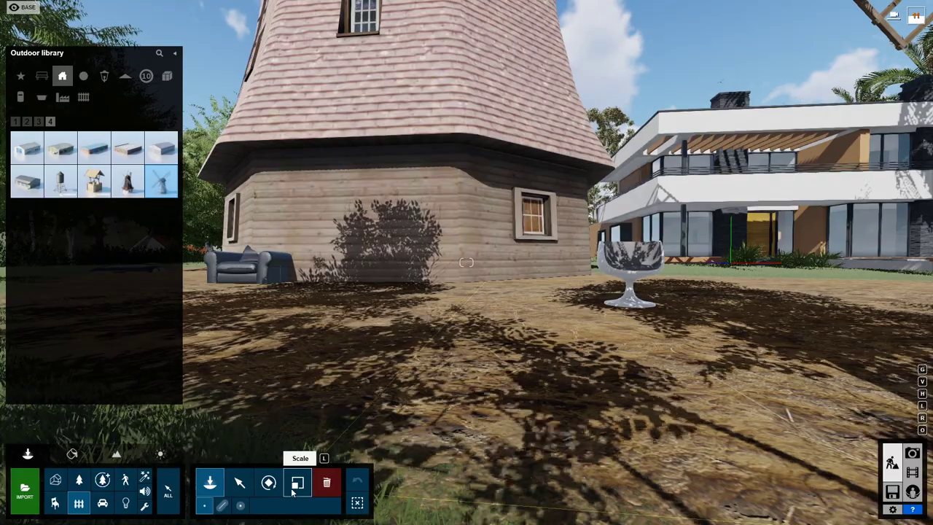
pyautogui.click(298, 482)
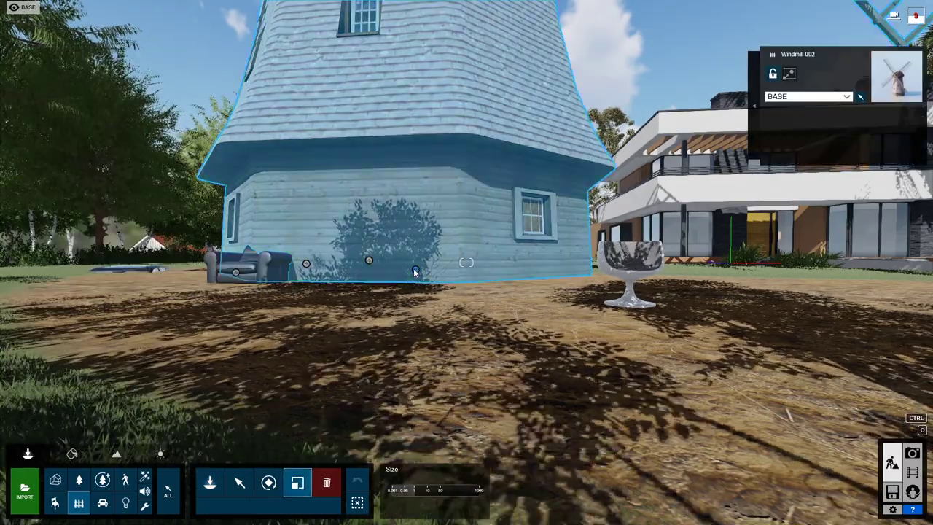
pyautogui.moveTo(414, 271); pyautogui.dragTo(395, 294)
pyautogui.click(239, 483)
pyautogui.moveTo(412, 266)
pyautogui.mouseDown()
pyautogui.moveTo(341, 311)
pyautogui.moveTo(408, 280)
pyautogui.mouseUp()
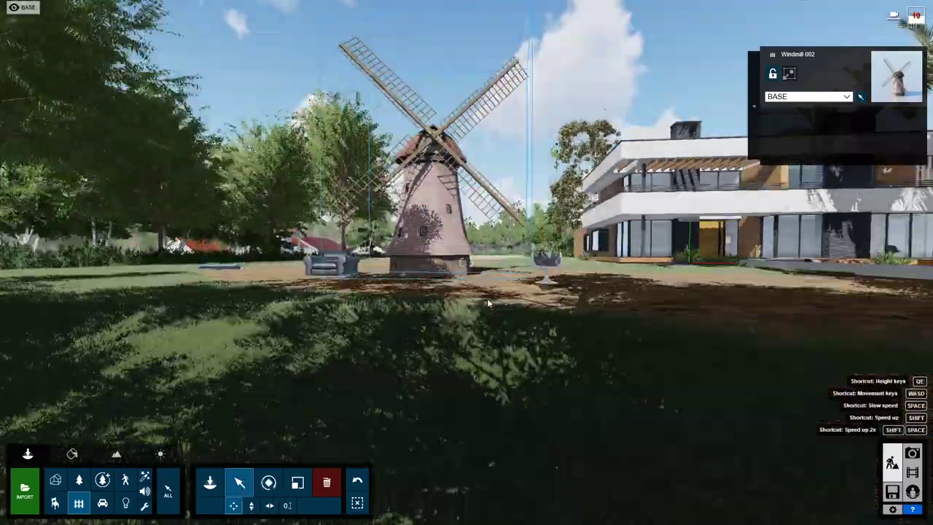
# Step: Fly the camera toward the red-roofed house and exit Lumion
pyautogui.moveTo(487, 298); pyautogui.dragTo(556, 342, button='right')
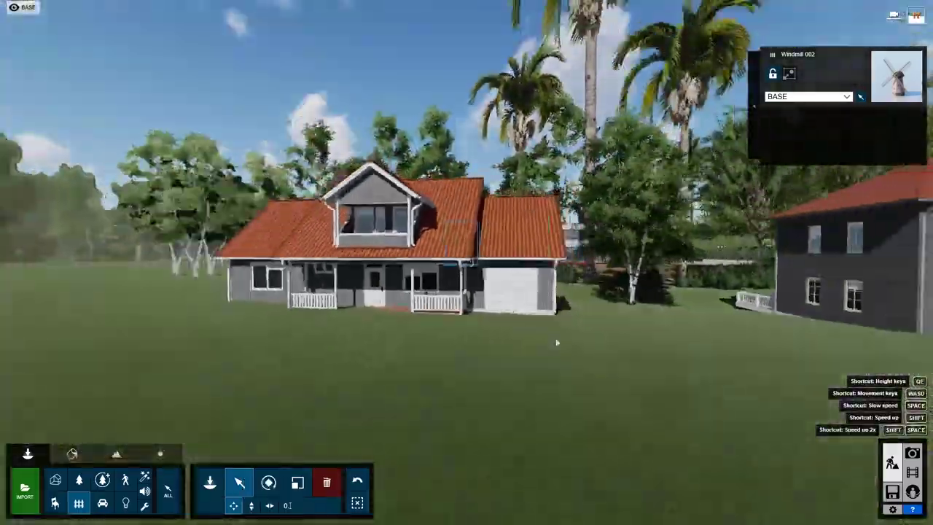
pyautogui.scroll(-5, 556, 342)
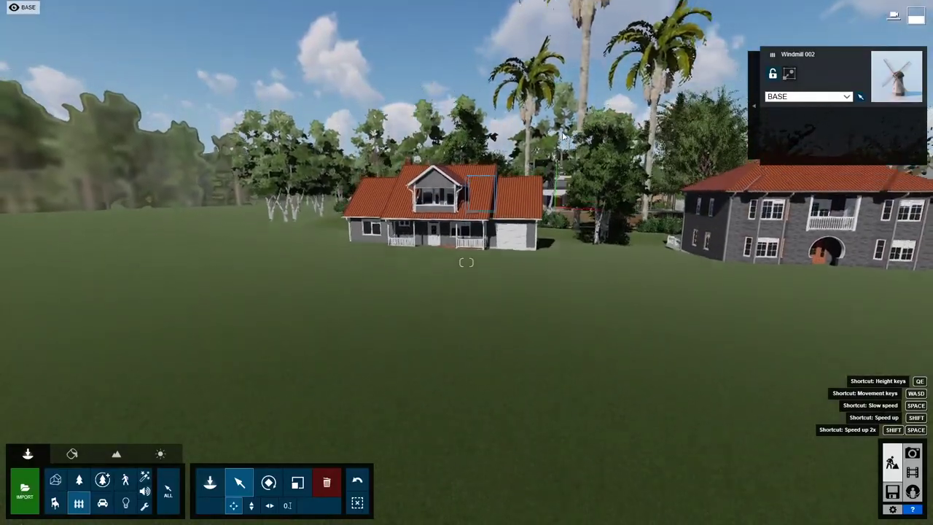
pyautogui.press('super')
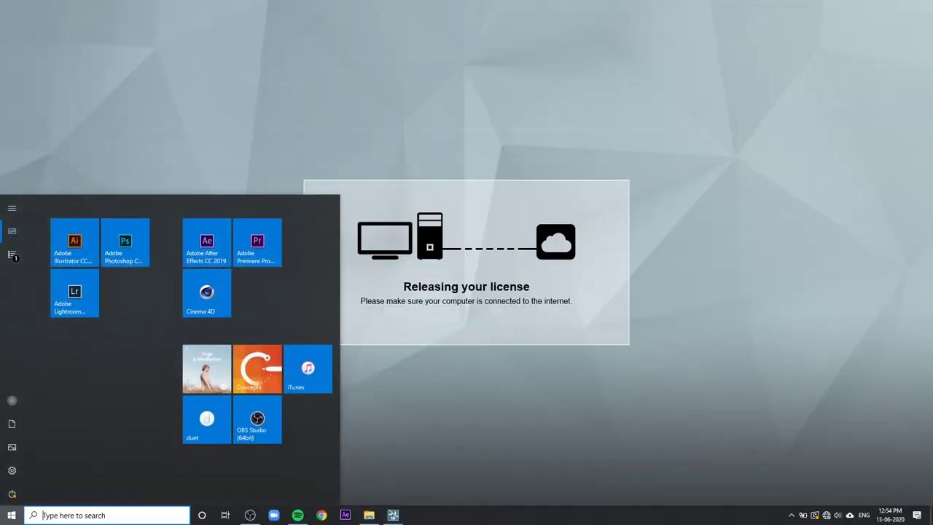
# Step: Search Google in Chrome for 'dell g3 1050 256ssd'
pyautogui.click(321, 514)
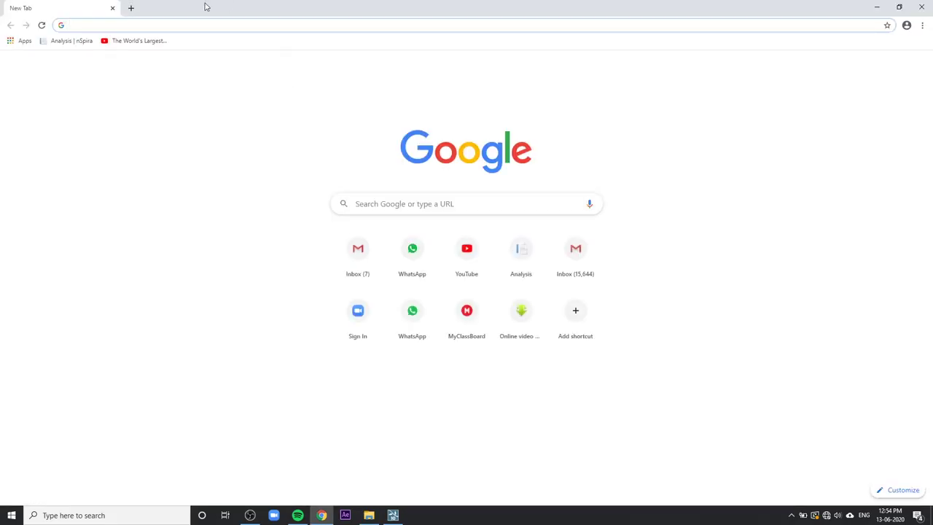
pyautogui.write('dell g3 1050 256ssd')
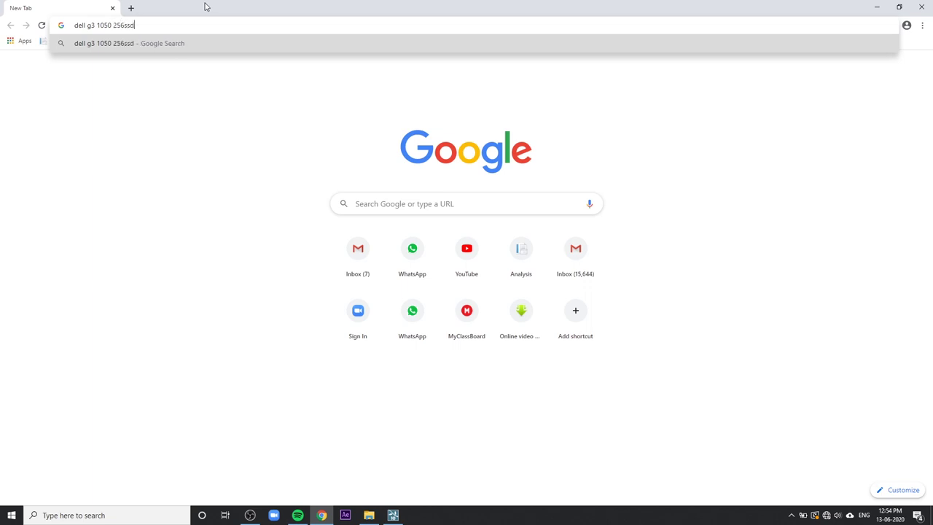
pyautogui.press('Return')
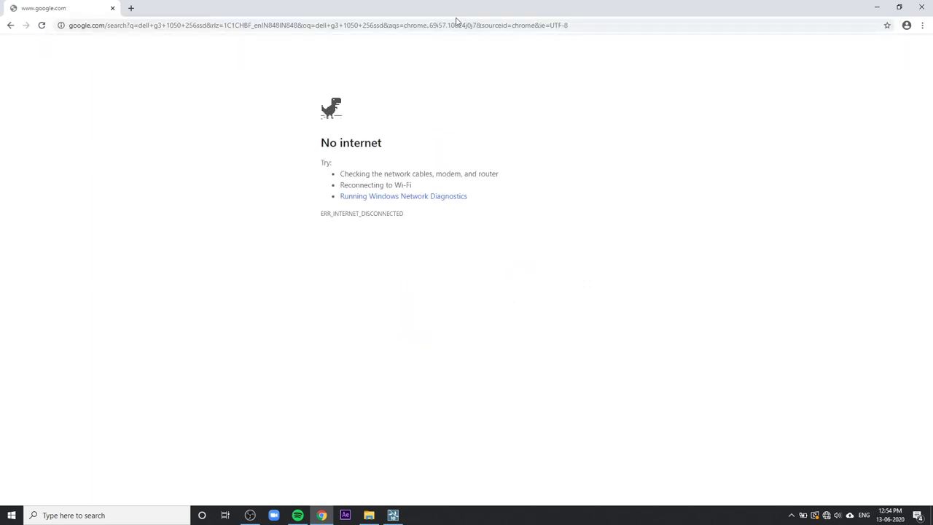
# Step: Switch Wi-Fi on and reload the search until the results appear
pyautogui.click(827, 515)
pyautogui.click(779, 487)
pyautogui.click(490, 4)
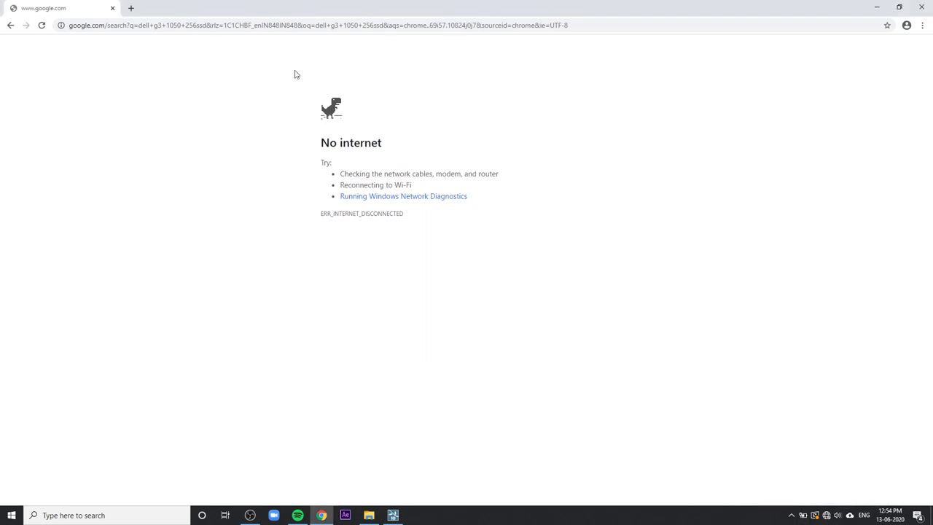
pyautogui.click(288, 25)
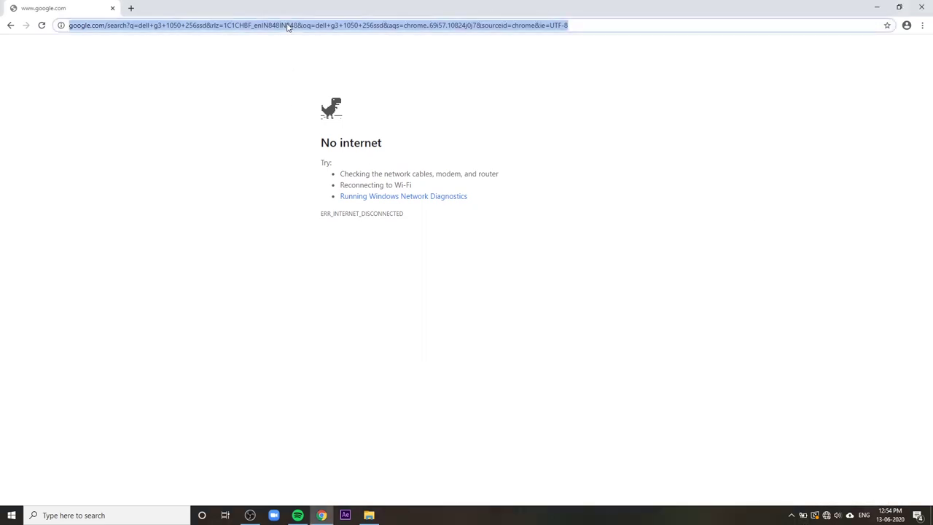
pyautogui.press('Return')
pyautogui.click(288, 25)
pyautogui.press('Return')
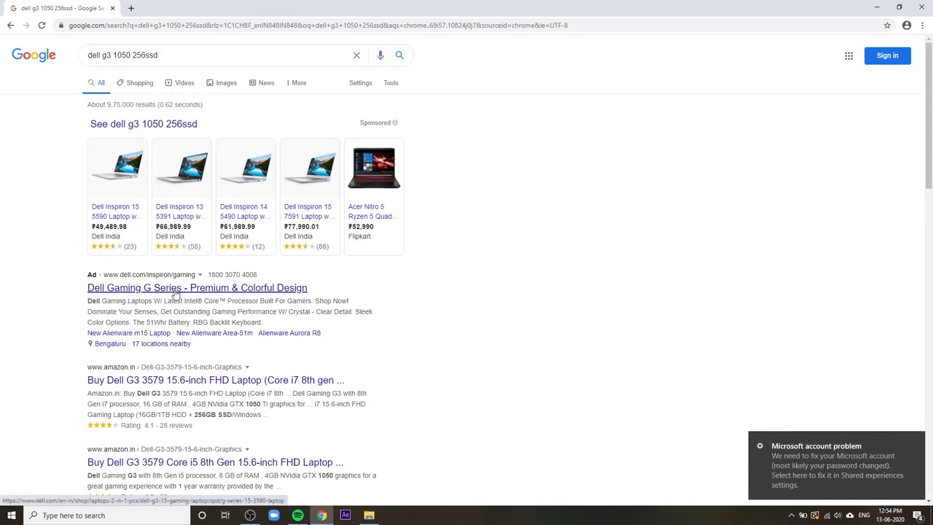
pyautogui.scroll(-1, 146, 320)
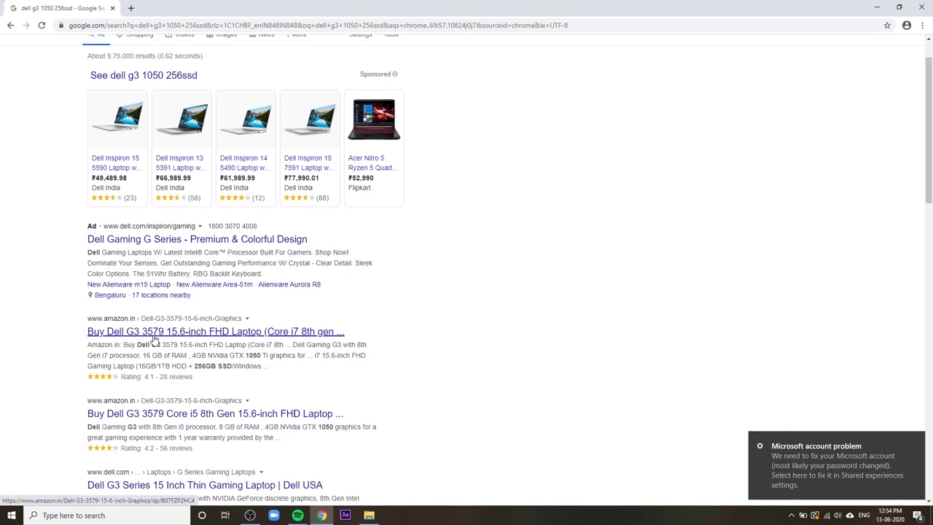
# Step: Open the Amazon.in Dell G3 3579 listing and review its processor spec
pyautogui.click(155, 332)
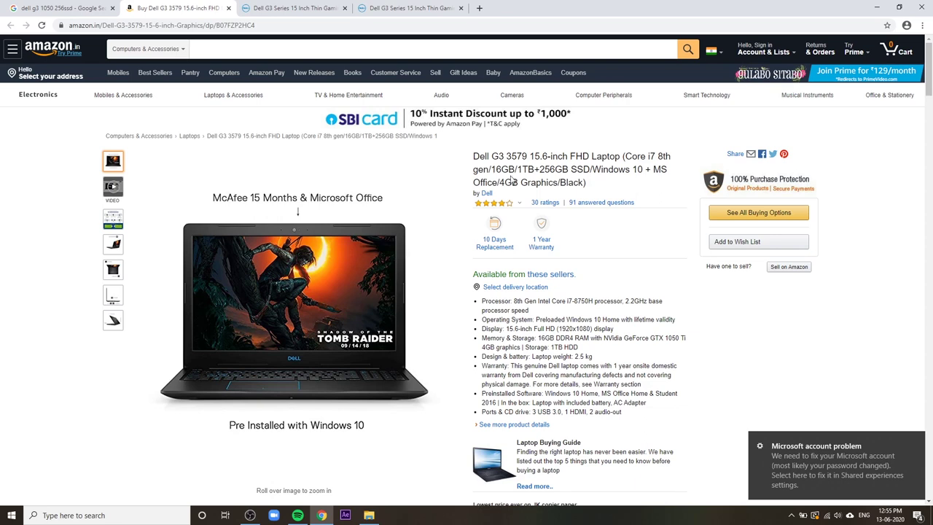
pyautogui.scroll(-1, 532, 211)
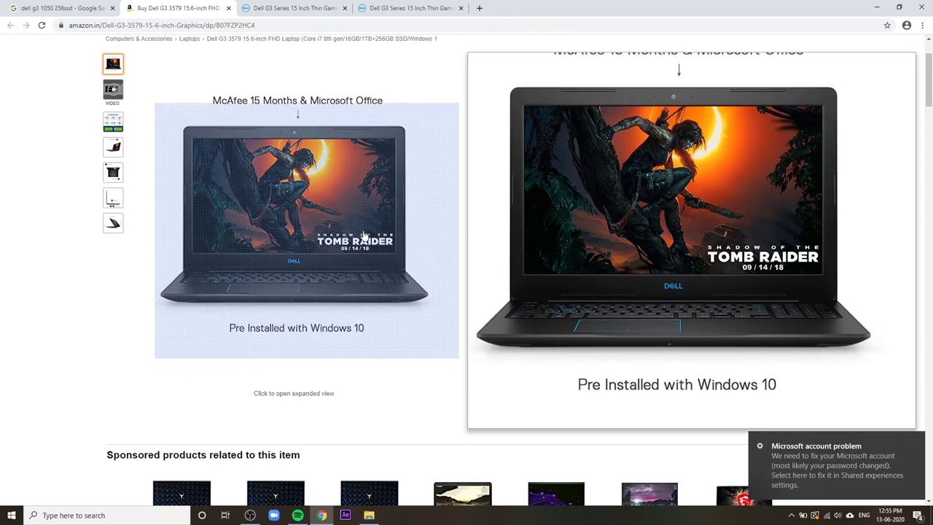
pyautogui.scroll(1, 635, 231)
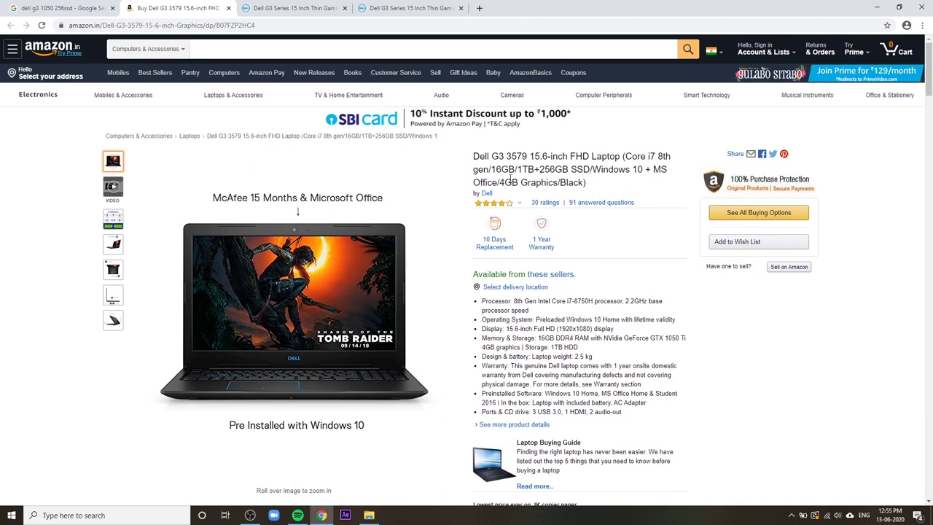
pyautogui.click(526, 336)
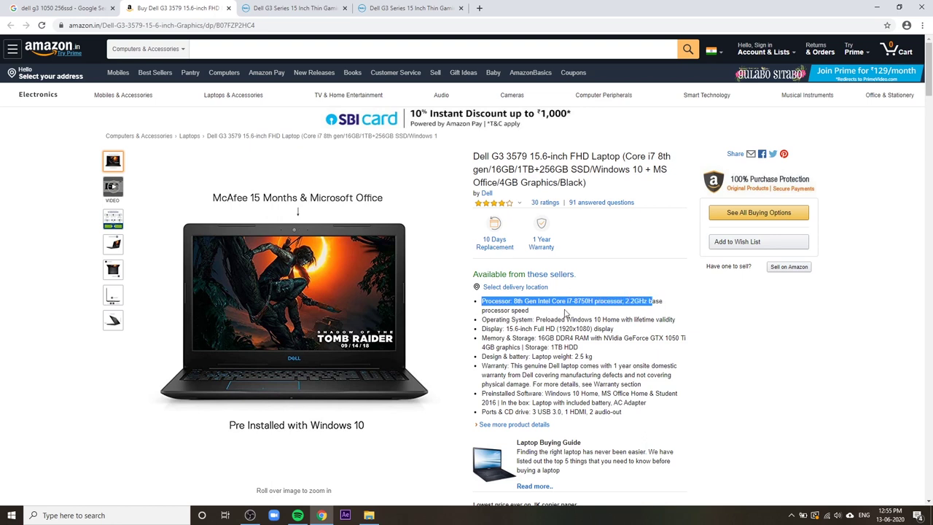
pyautogui.click(534, 319)
# Step: Highlight the display and GeForce GTX 1050 Ti specs, then show the desktop
pyautogui.moveTo(505, 329); pyautogui.dragTo(612, 329)
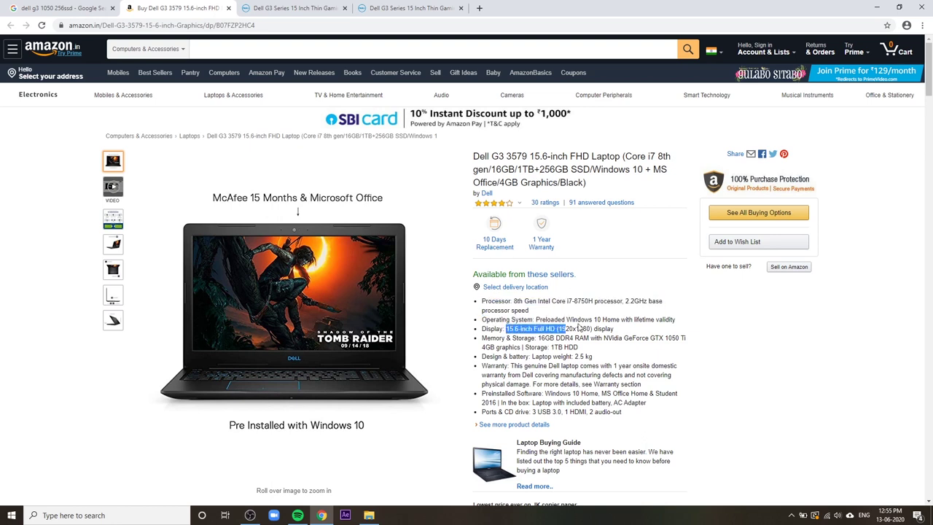
pyautogui.click(528, 340)
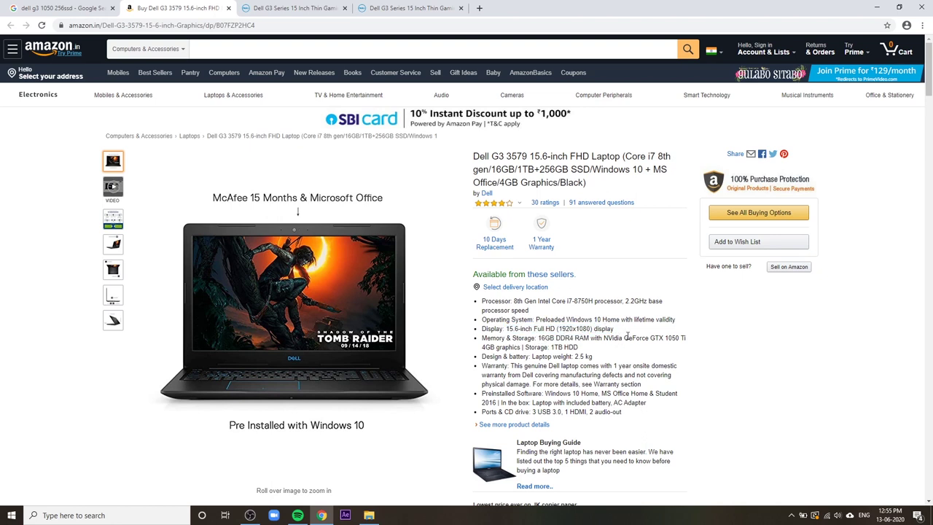
pyautogui.moveTo(695, 342); pyautogui.dragTo(568, 347)
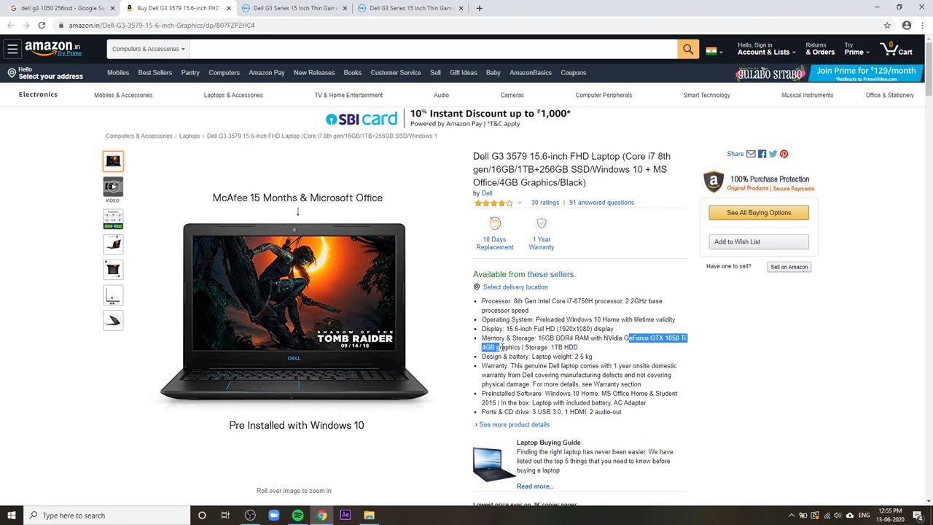
pyautogui.click(552, 340)
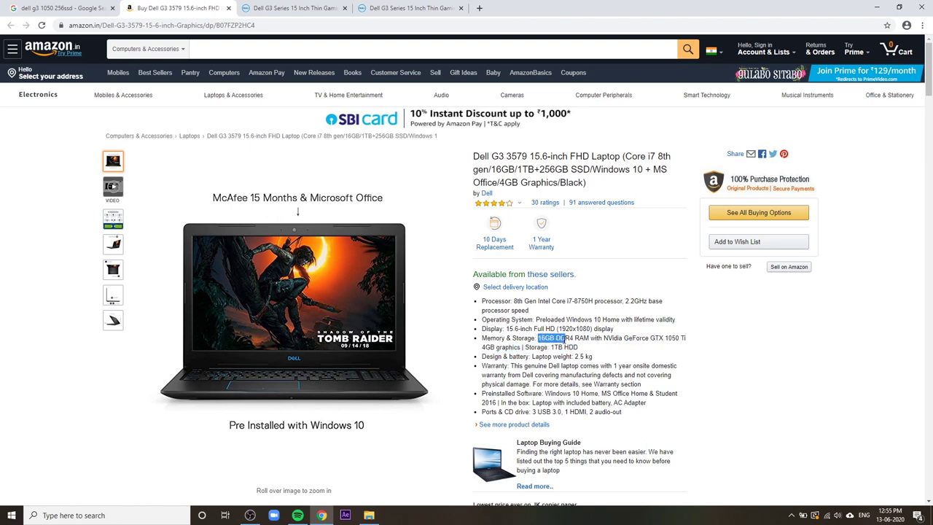
pyautogui.press('super+d')
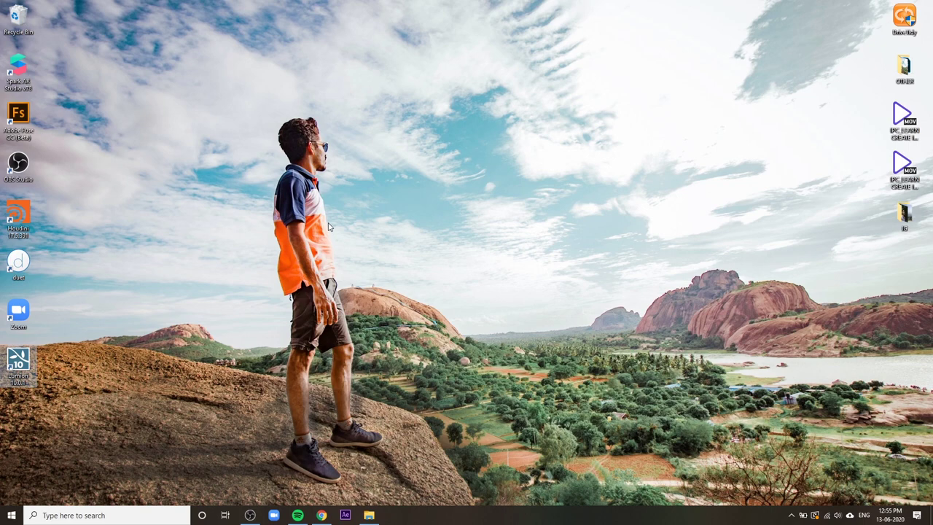
# Step: Check This PC's system properties (i7-8750H, 32 GB RAM), then go back to the Amazon page in Chrome
pyautogui.press('super+e')
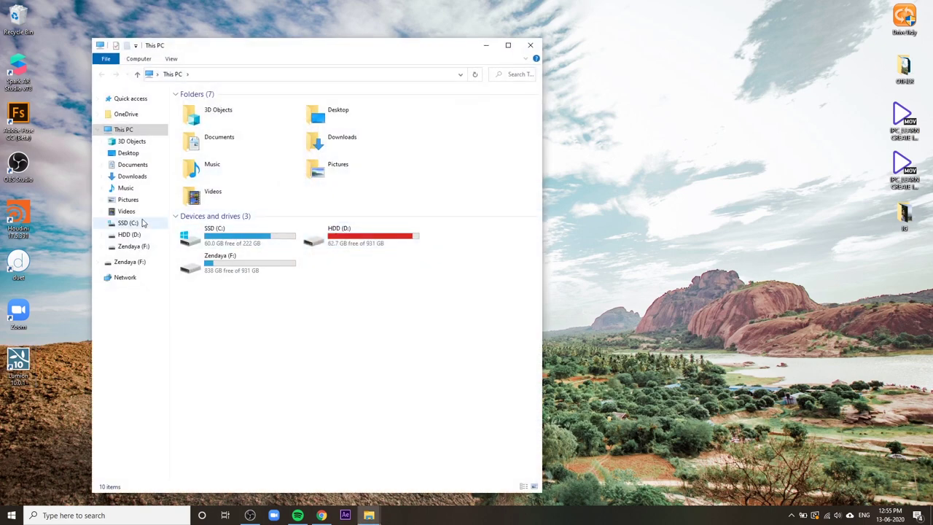
pyautogui.rightClick(136, 132)
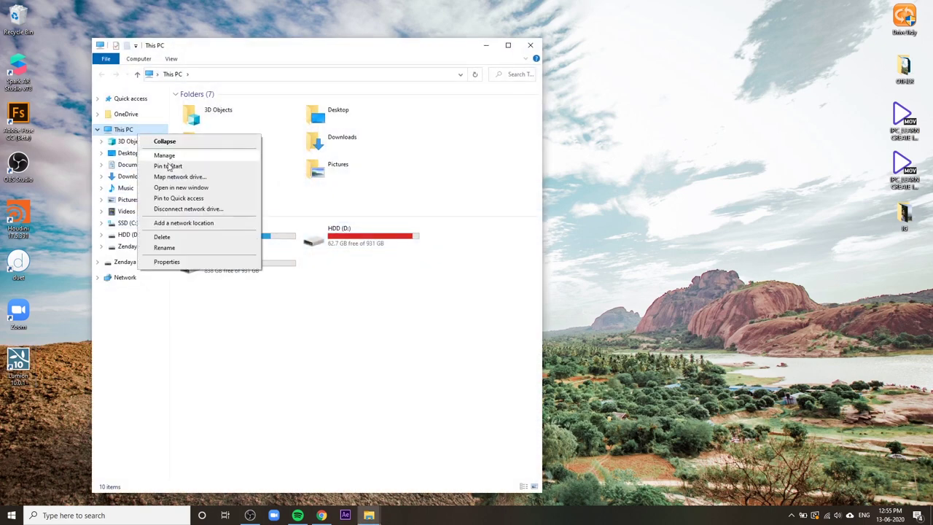
pyautogui.click(184, 260)
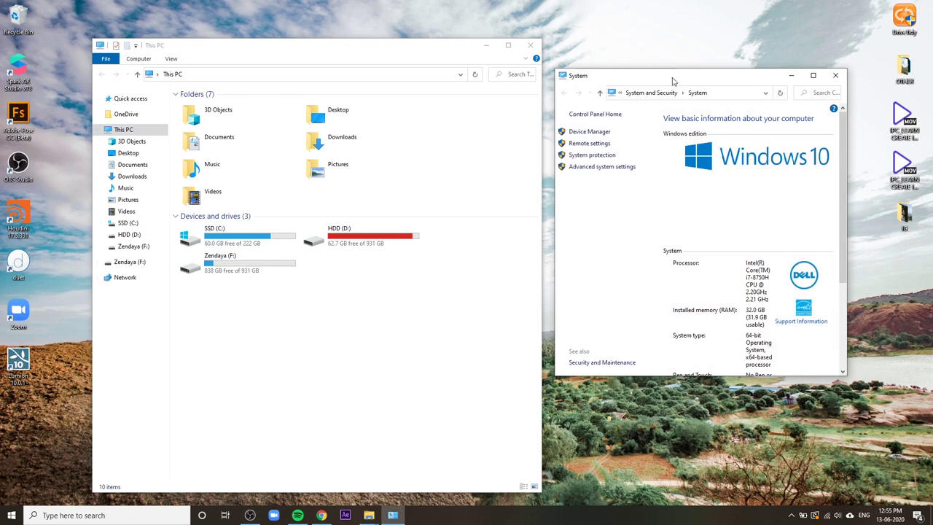
pyautogui.doubleClick(673, 81)
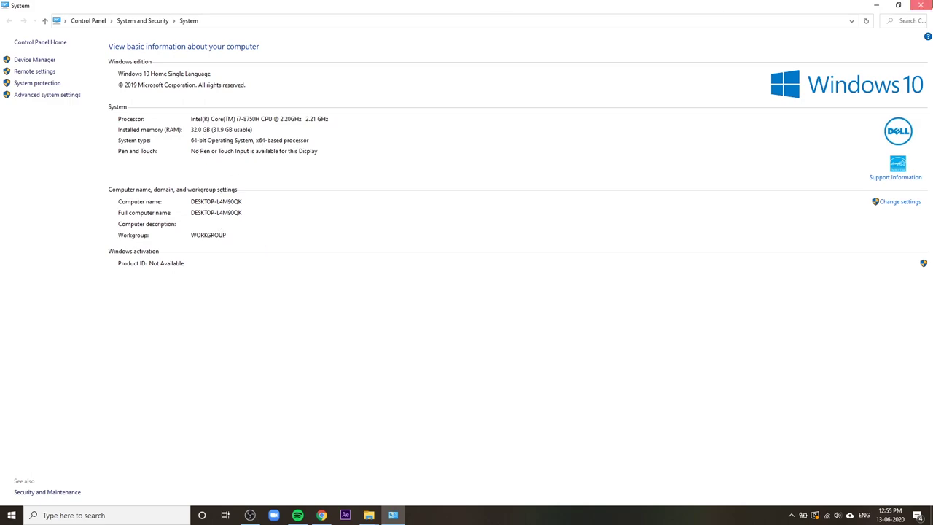
pyautogui.hotkey('alt', 'F4')
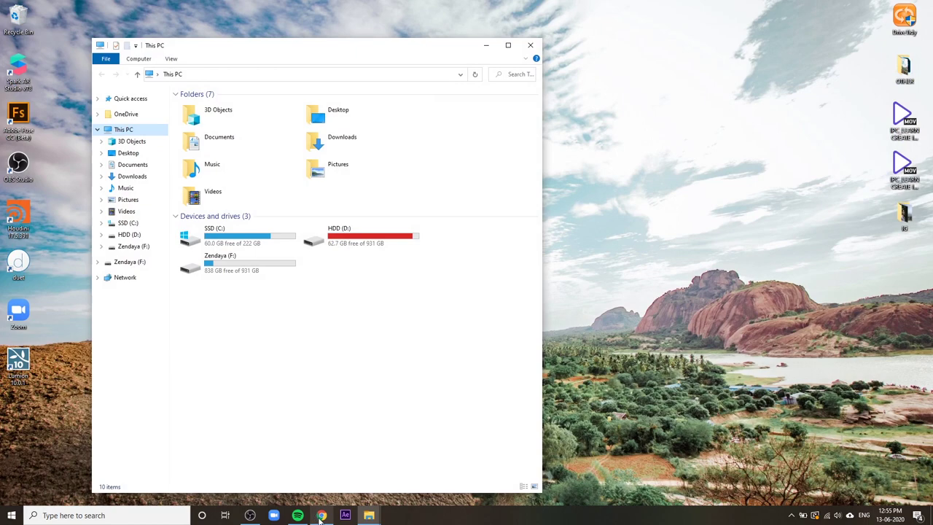
pyautogui.click(321, 515)
# Step: Search Amazon for 'i7 8th gen laptop' and apply a ₹90,000 minimum price filter
pyautogui.scroll(-1, 588, 390)
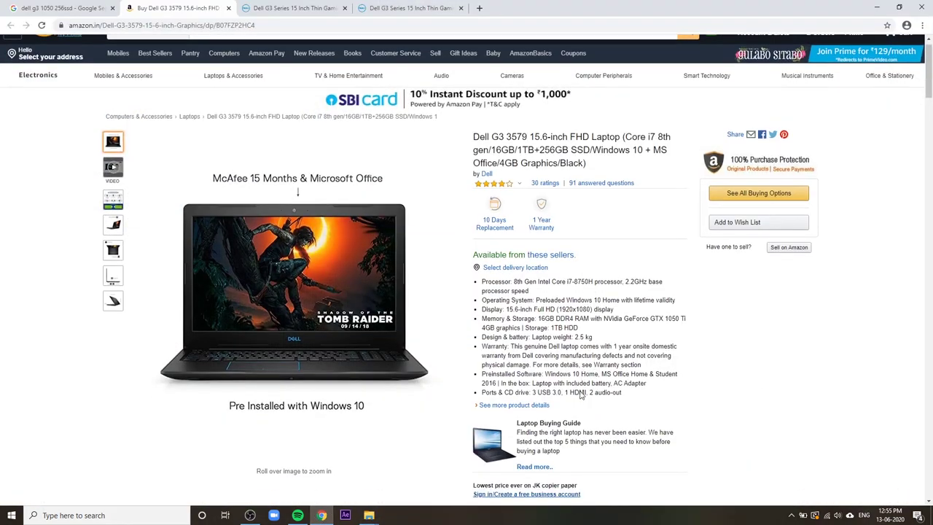
pyautogui.scroll(1, 327, 182)
pyautogui.click(289, 52)
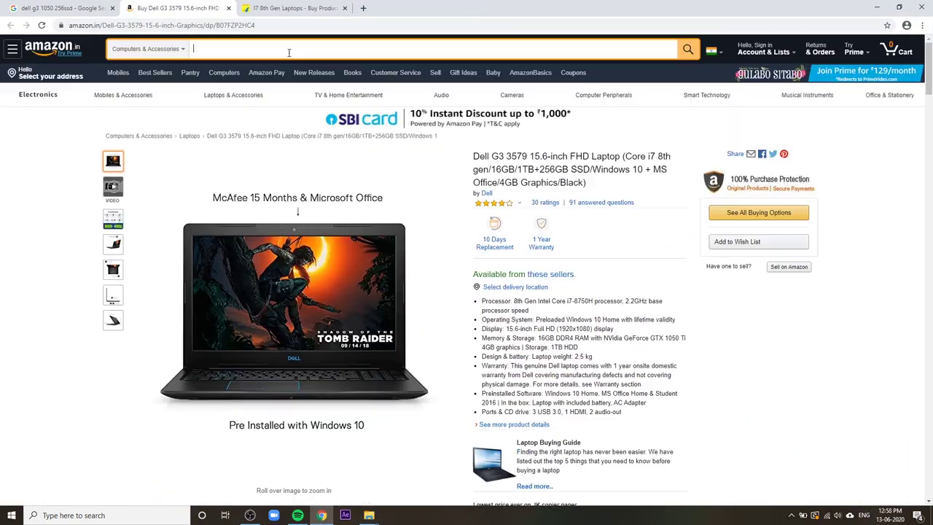
pyautogui.write('i7 ')
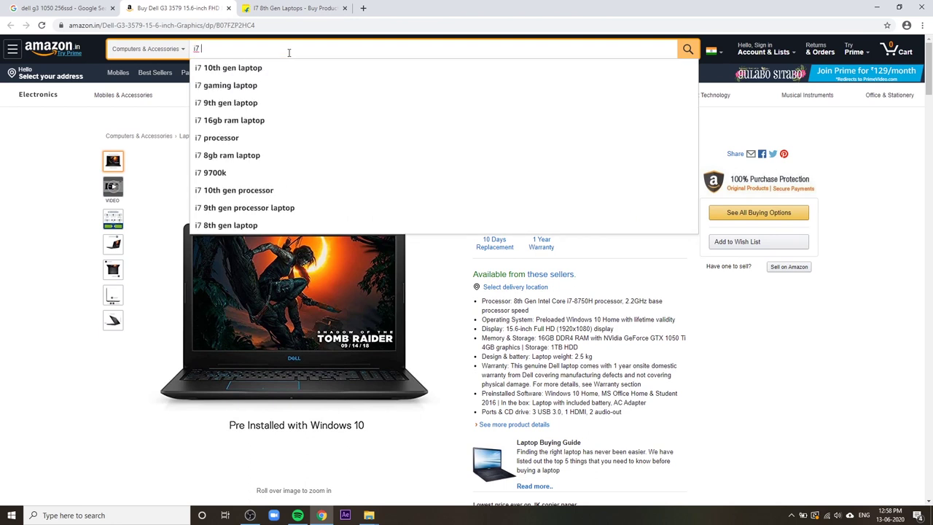
pyautogui.write('8th')
pyautogui.press('Down')
pyautogui.press('Return')
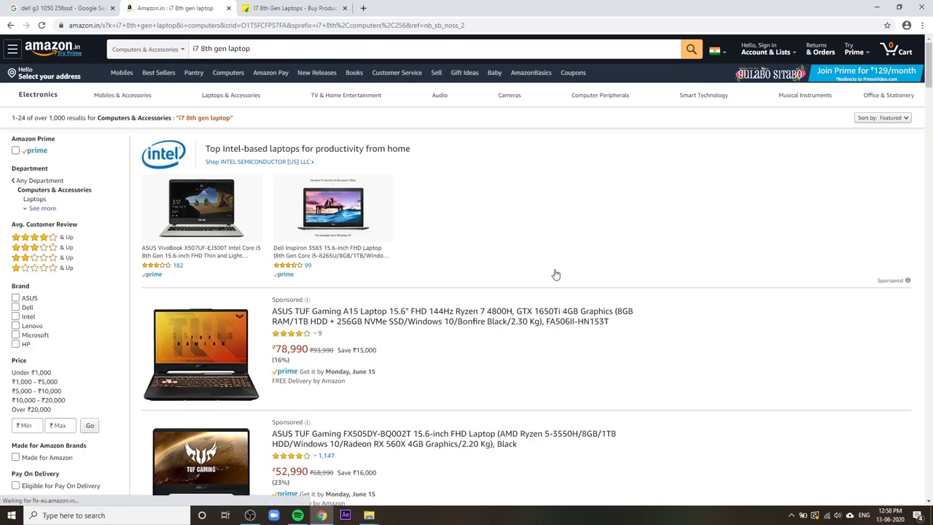
pyautogui.scroll(-2, 29, 303)
pyautogui.write('90000')
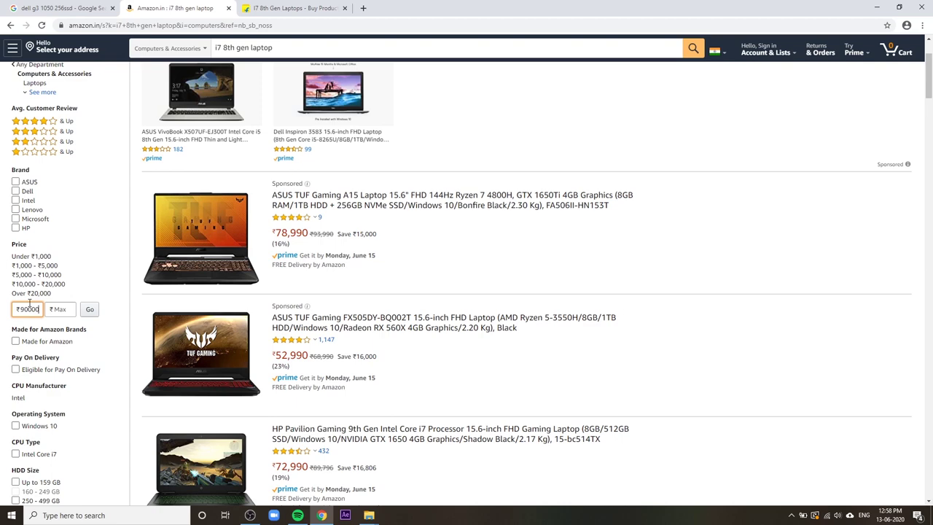
pyautogui.press('Return')
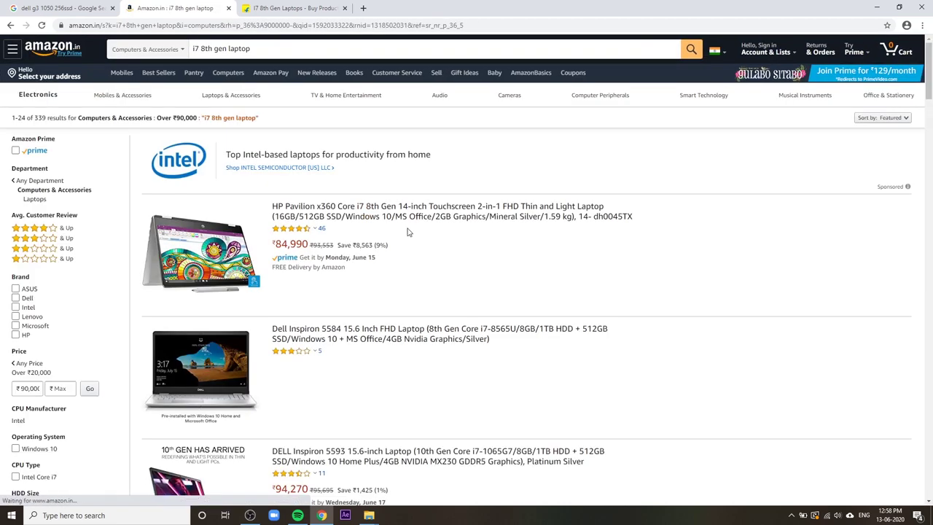
# Step: Open the HP Omen listing from the results in a new tab
pyautogui.scroll(-2, 392, 288)
pyautogui.scroll(-1, 357, 299)
pyautogui.scroll(-1, 291, 299)
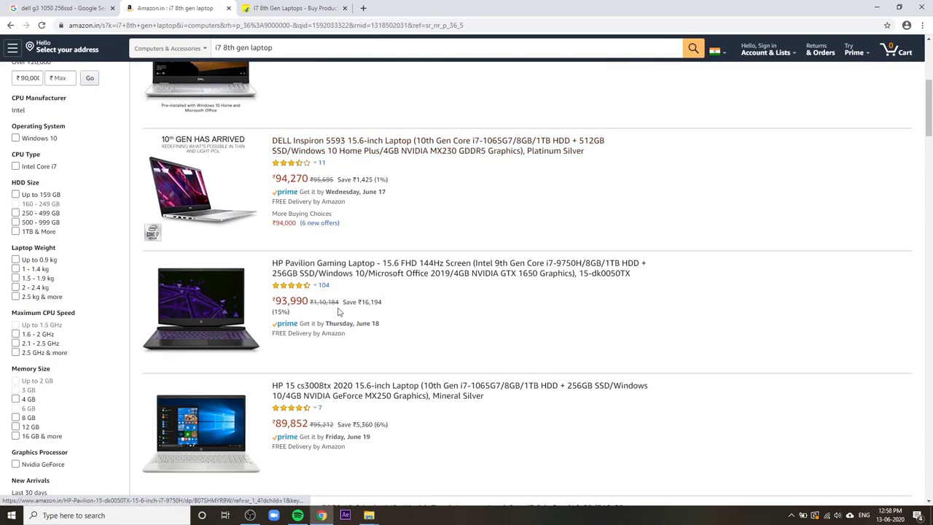
pyautogui.scroll(-2, 295, 277)
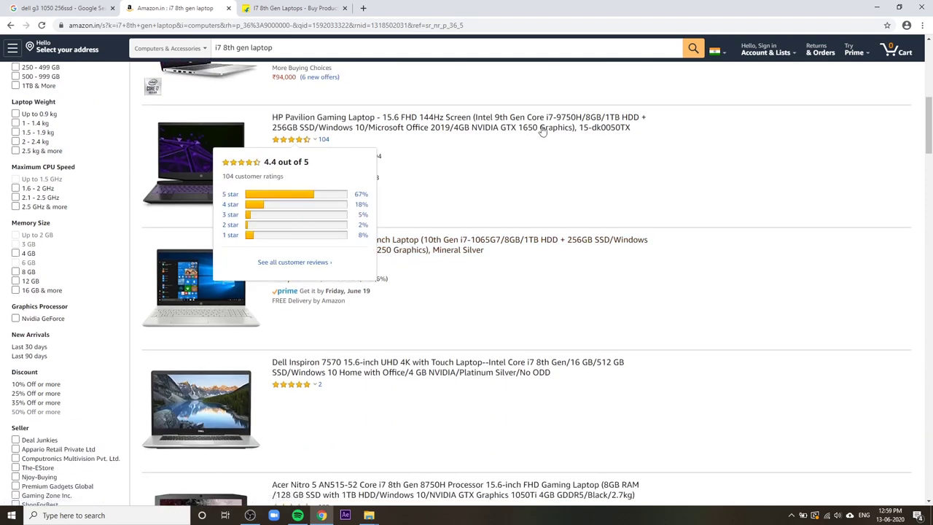
pyautogui.scroll(-2, 412, 269)
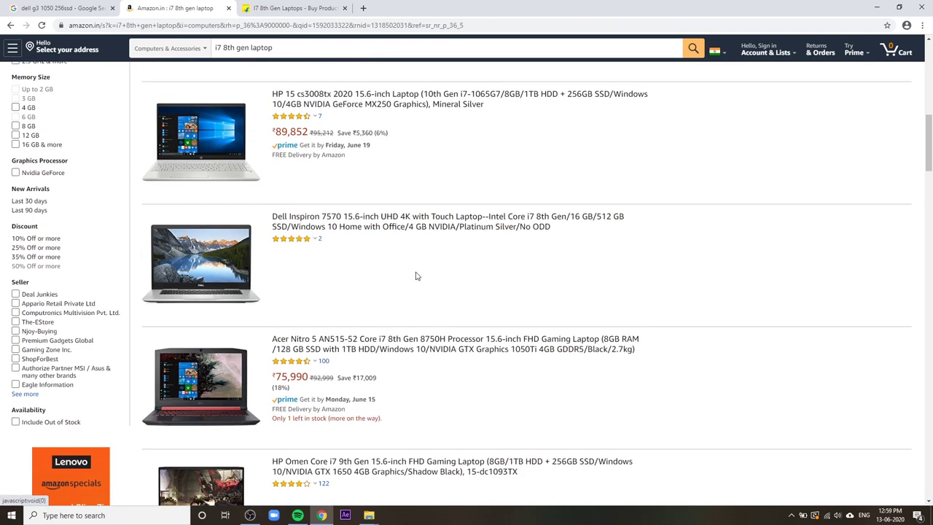
pyautogui.scroll(-2, 452, 270)
pyautogui.scroll(-1, 396, 272)
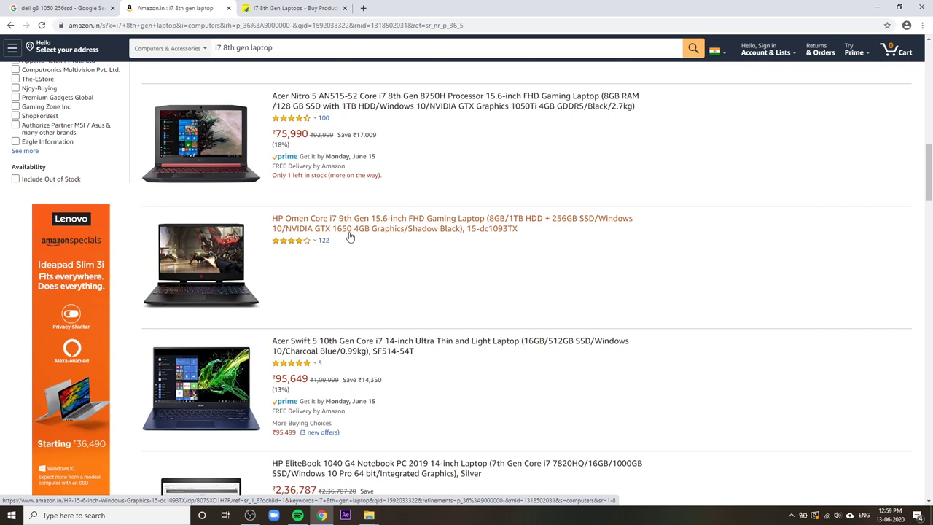
pyautogui.scroll(-1, 313, 226)
pyautogui.middleClick(347, 183)
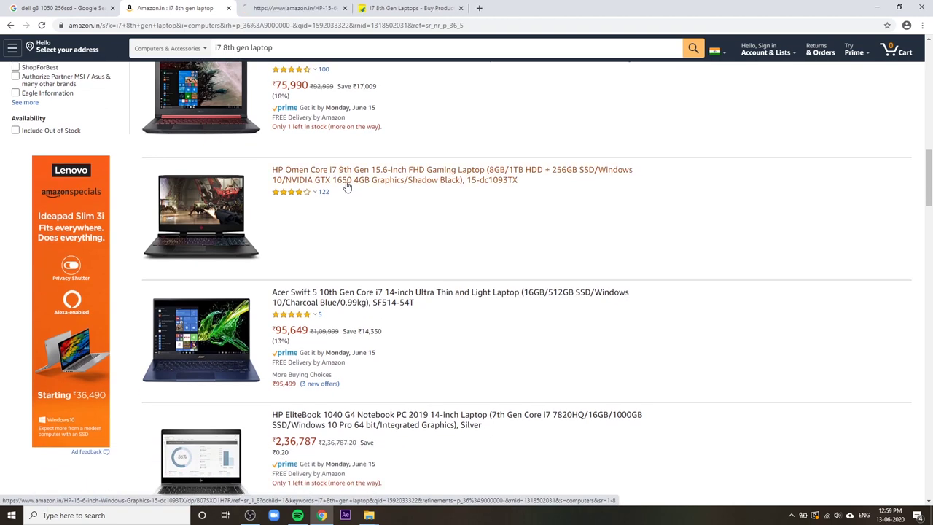
# Step: Open the MSI Gaming GL65 listing in a new tab and view its product page
pyautogui.scroll(-2, 342, 204)
pyautogui.scroll(-1, 321, 248)
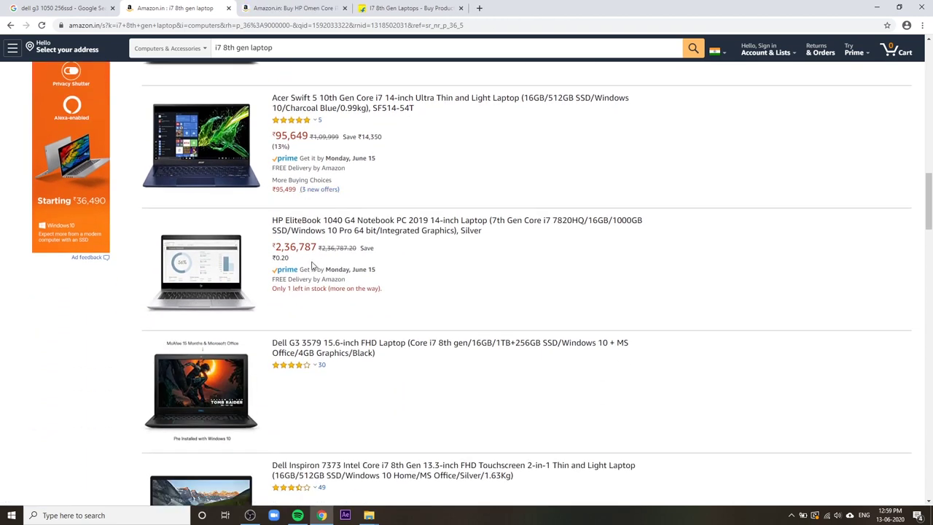
pyautogui.scroll(-2, 312, 265)
pyautogui.scroll(-2, 312, 266)
pyautogui.scroll(-2, 313, 255)
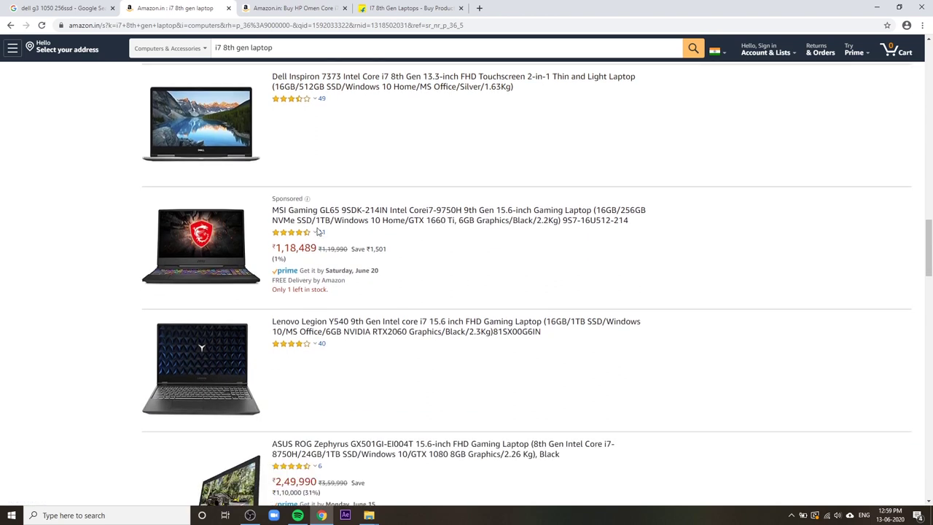
pyautogui.middleClick(454, 220)
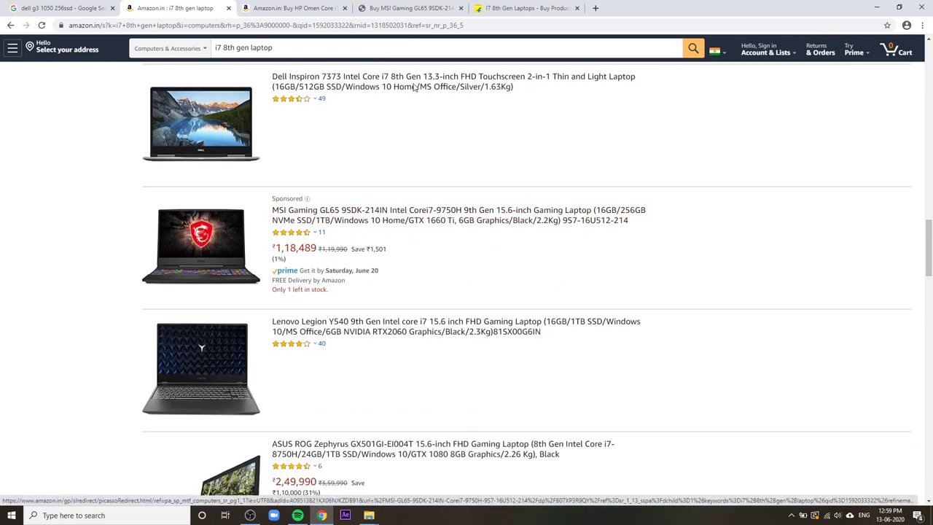
pyautogui.click(408, 8)
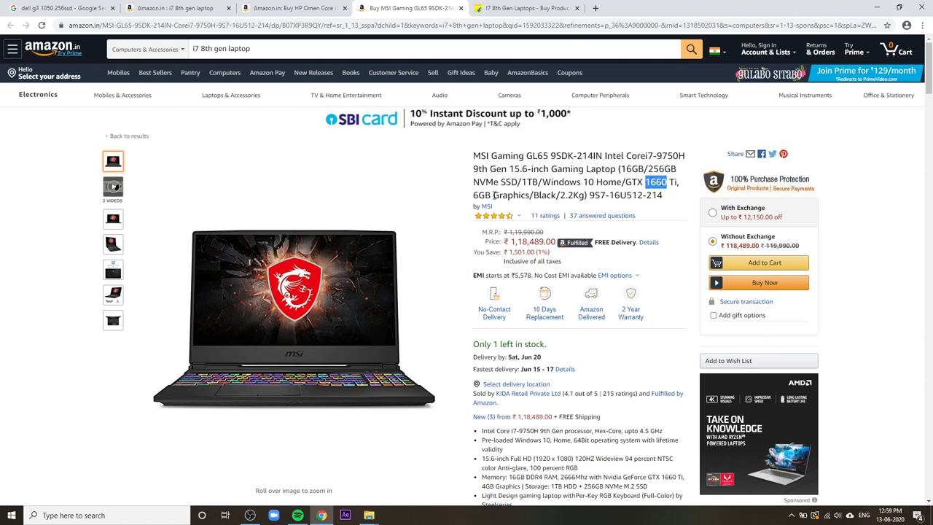
pyautogui.moveTo(448, 198); pyautogui.dragTo(517, 195)
pyautogui.click(516, 195)
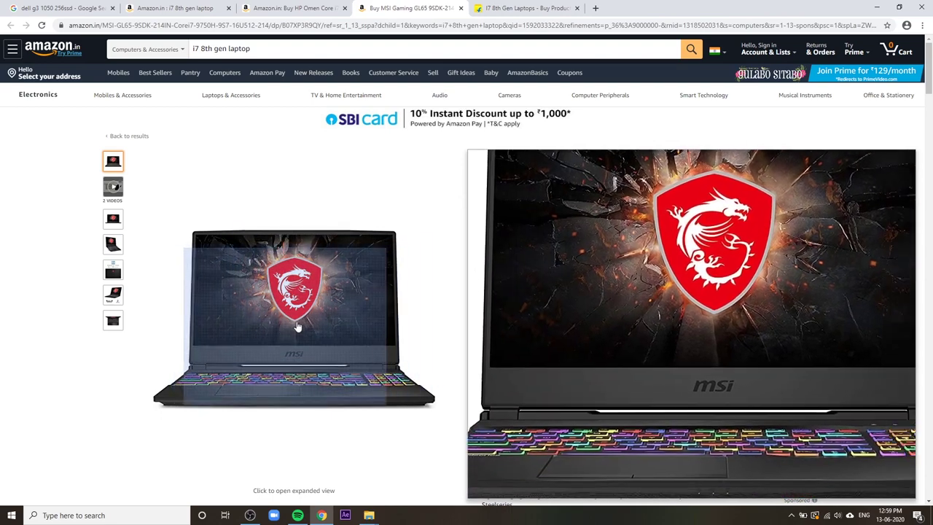
pyautogui.scroll(-1, 515, 186)
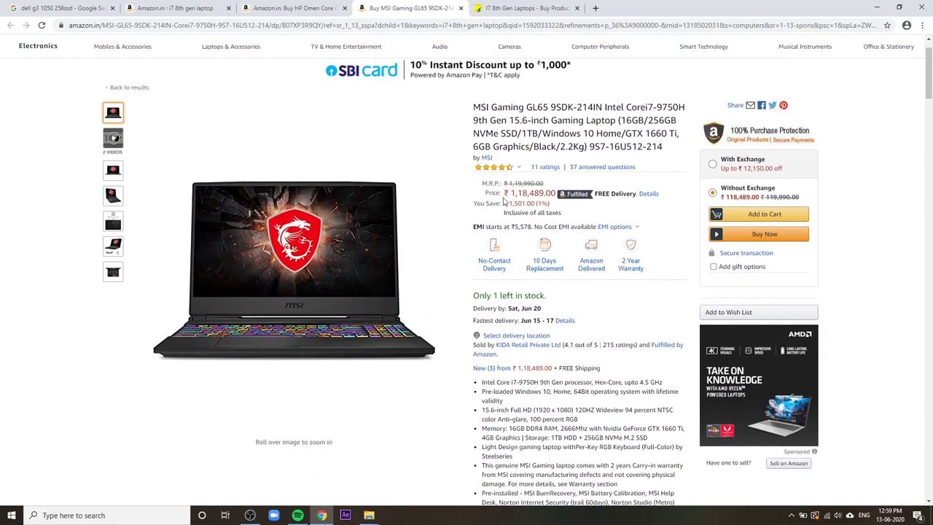
pyautogui.scroll(-1, 519, 200)
pyautogui.scroll(-2, 523, 214)
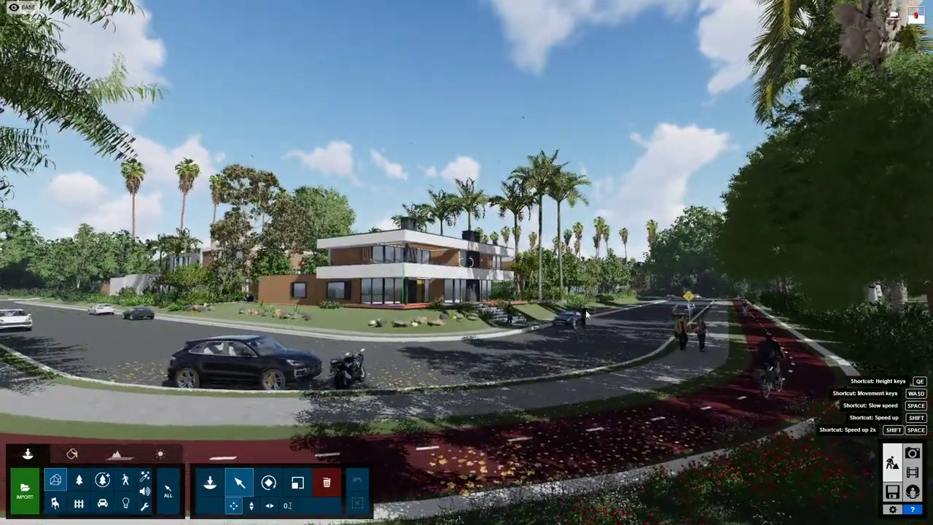
pyautogui.press('d')
pyautogui.press('d')
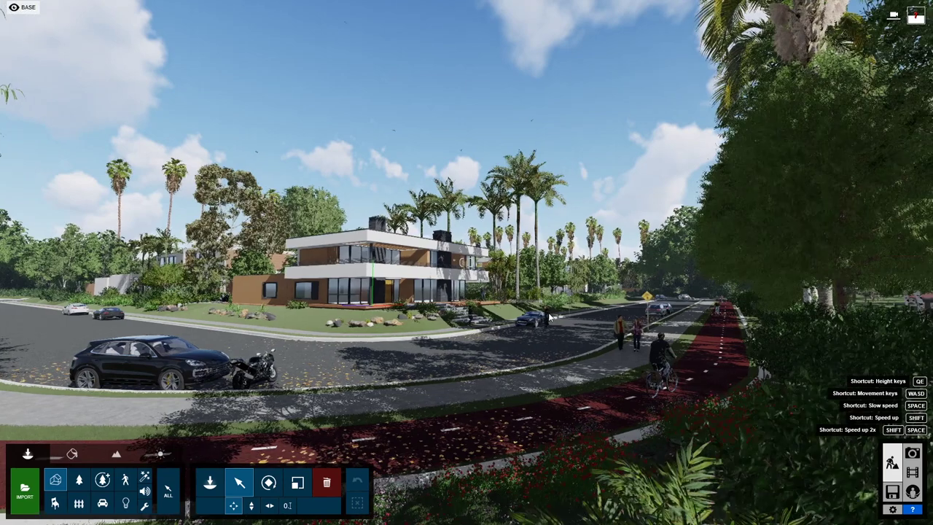